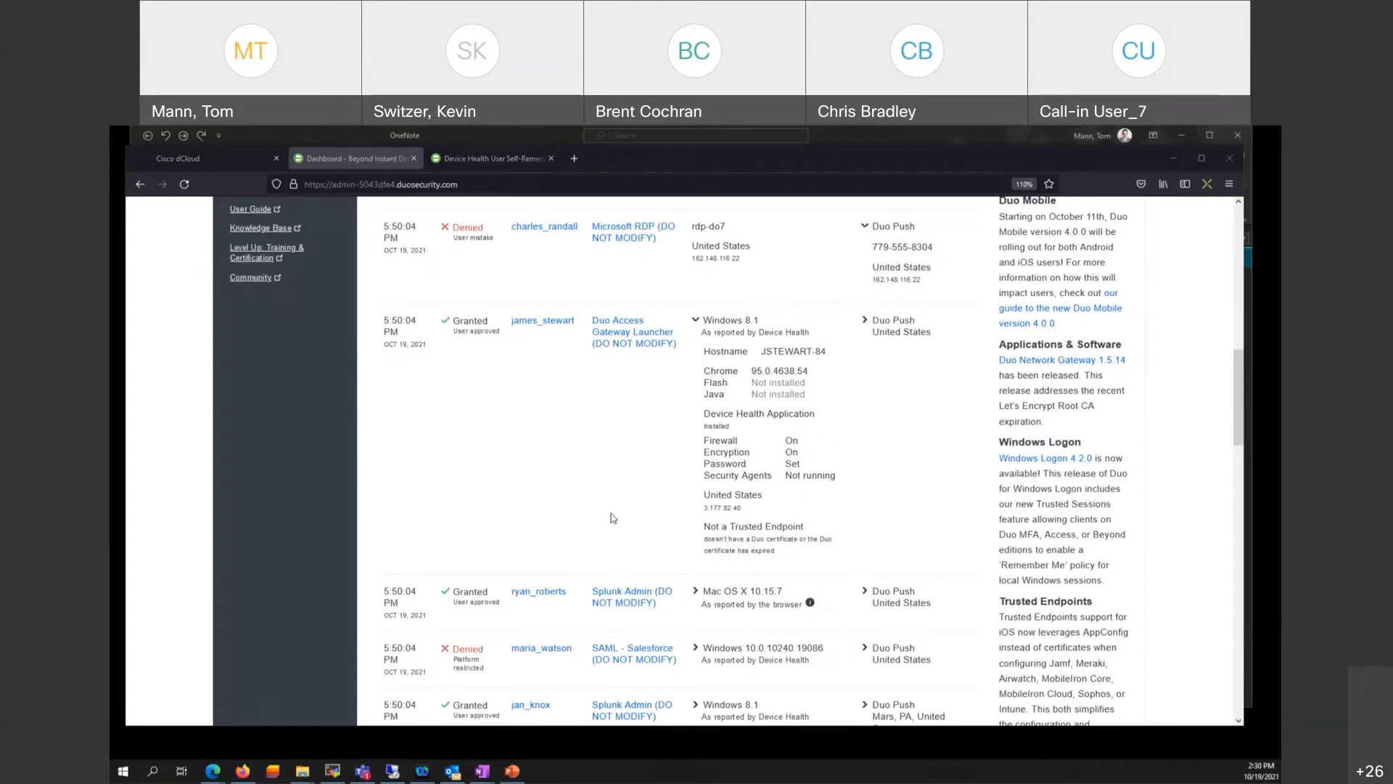
Step: Open Device Insight and review the operating systems by platform, trusted endpoints and out-of-date operating systems for all endpoints
scroll(613, 516, "up", 10)
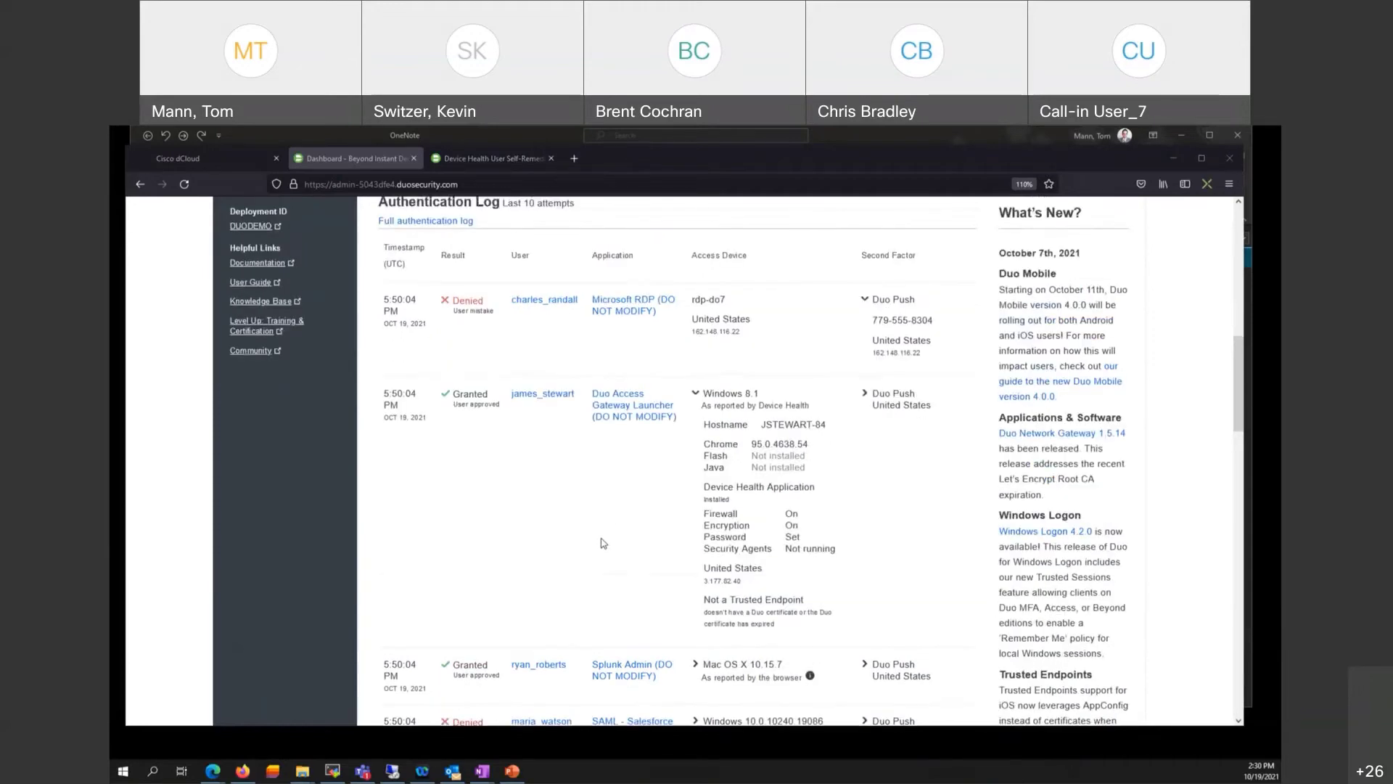
scroll(439, 311, "up", 3)
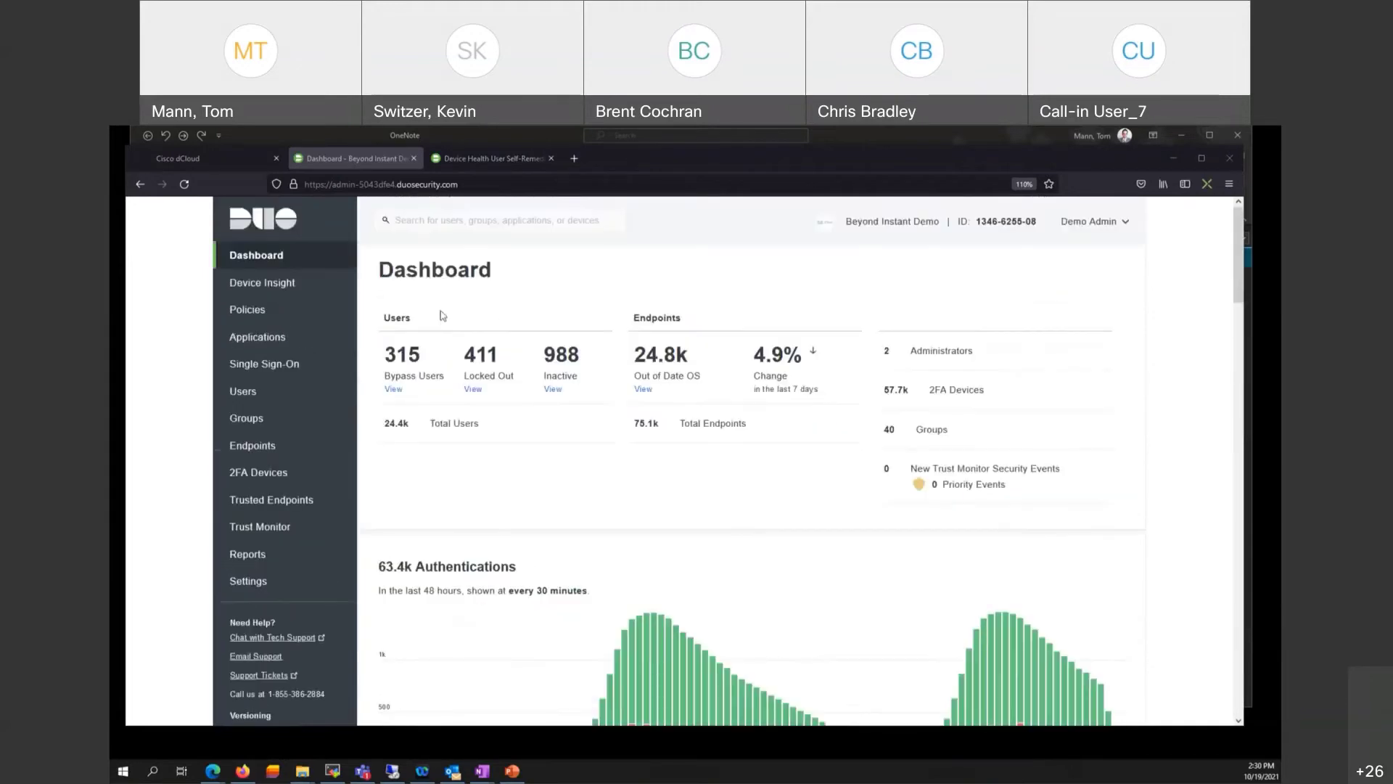
left_click(266, 291)
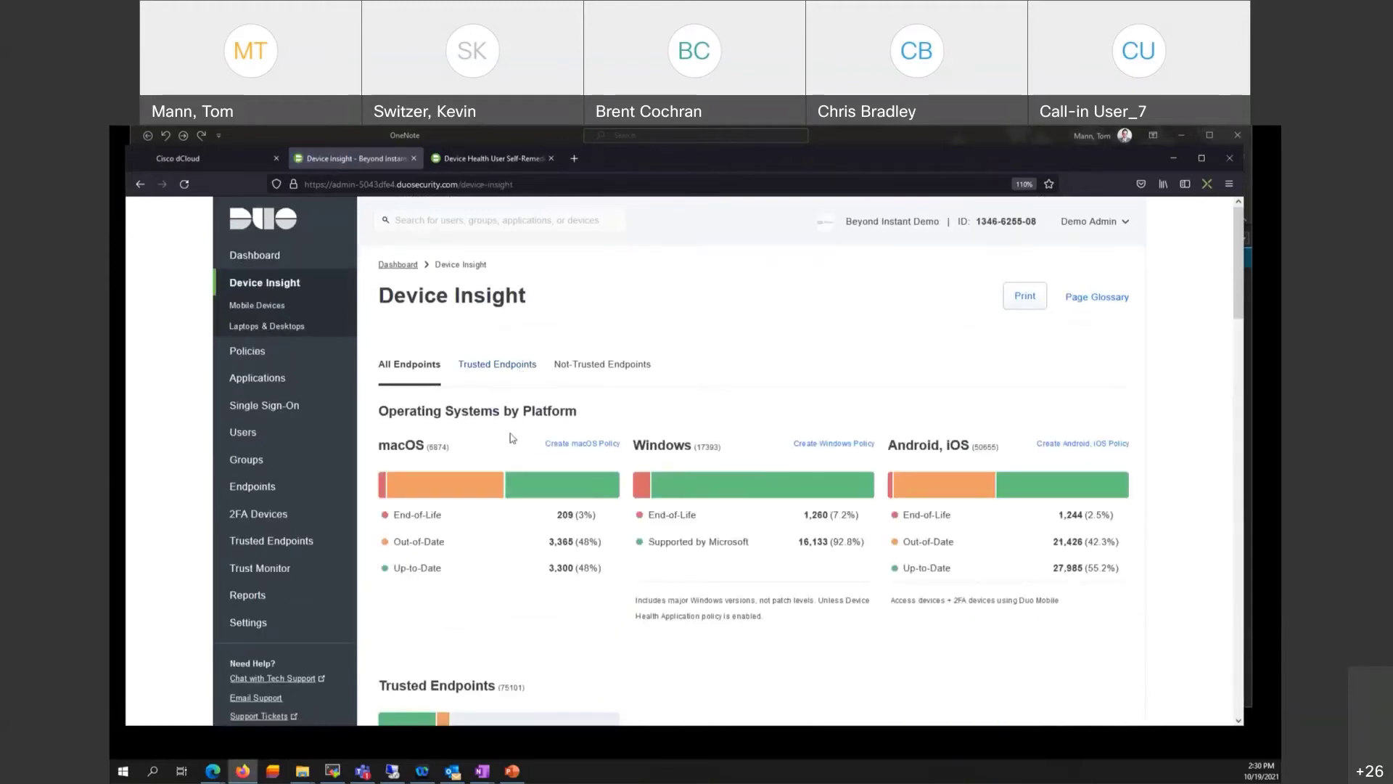
scroll(512, 437, "down", 3)
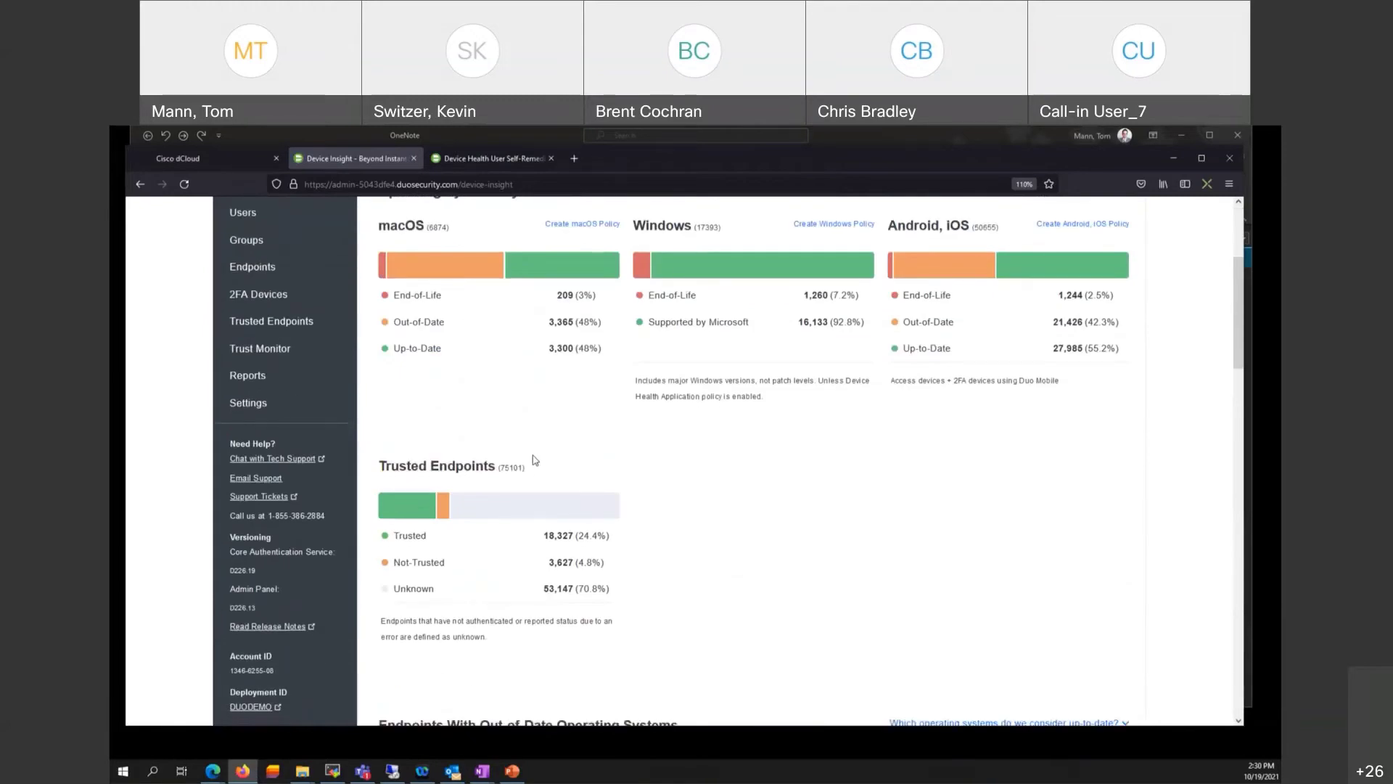
scroll(531, 459, "up", 2)
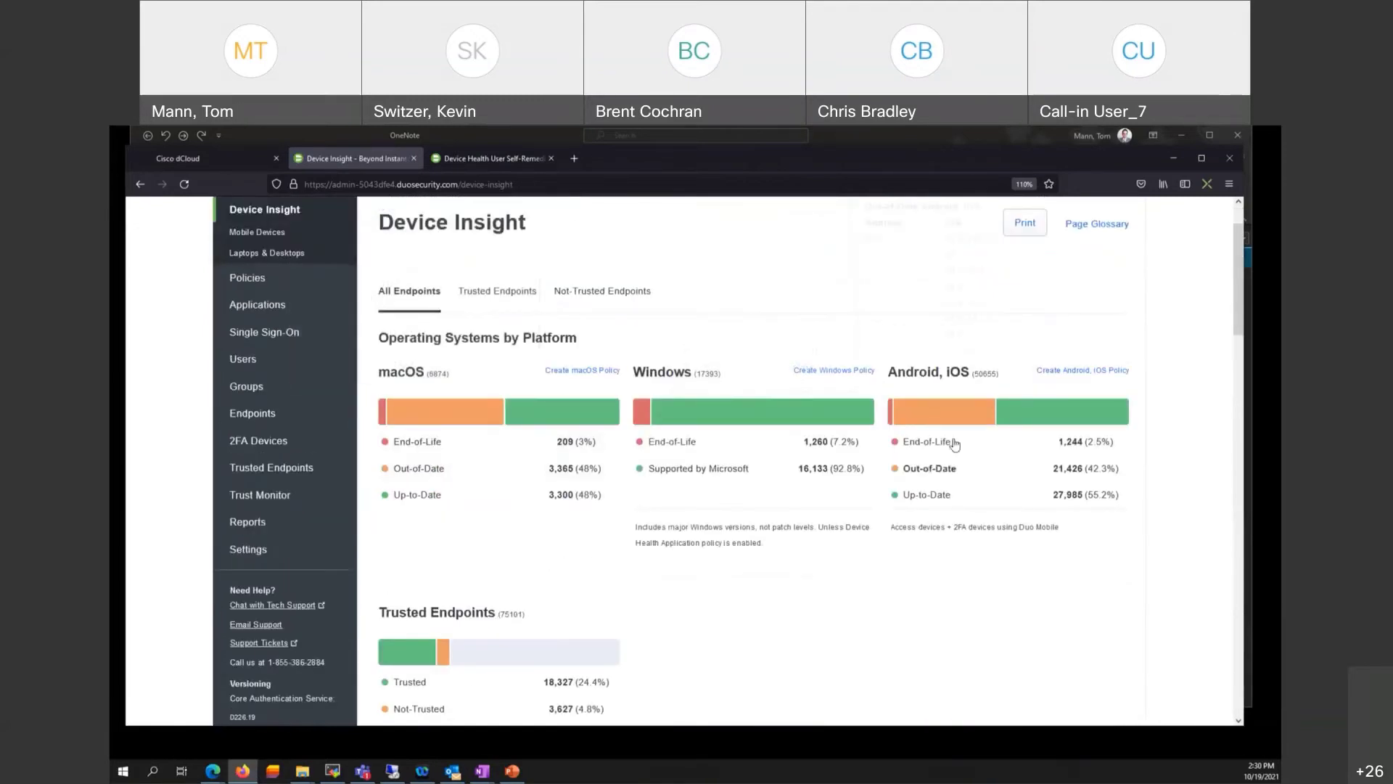
scroll(717, 593, "down", 3)
scroll(711, 597, "down", 3)
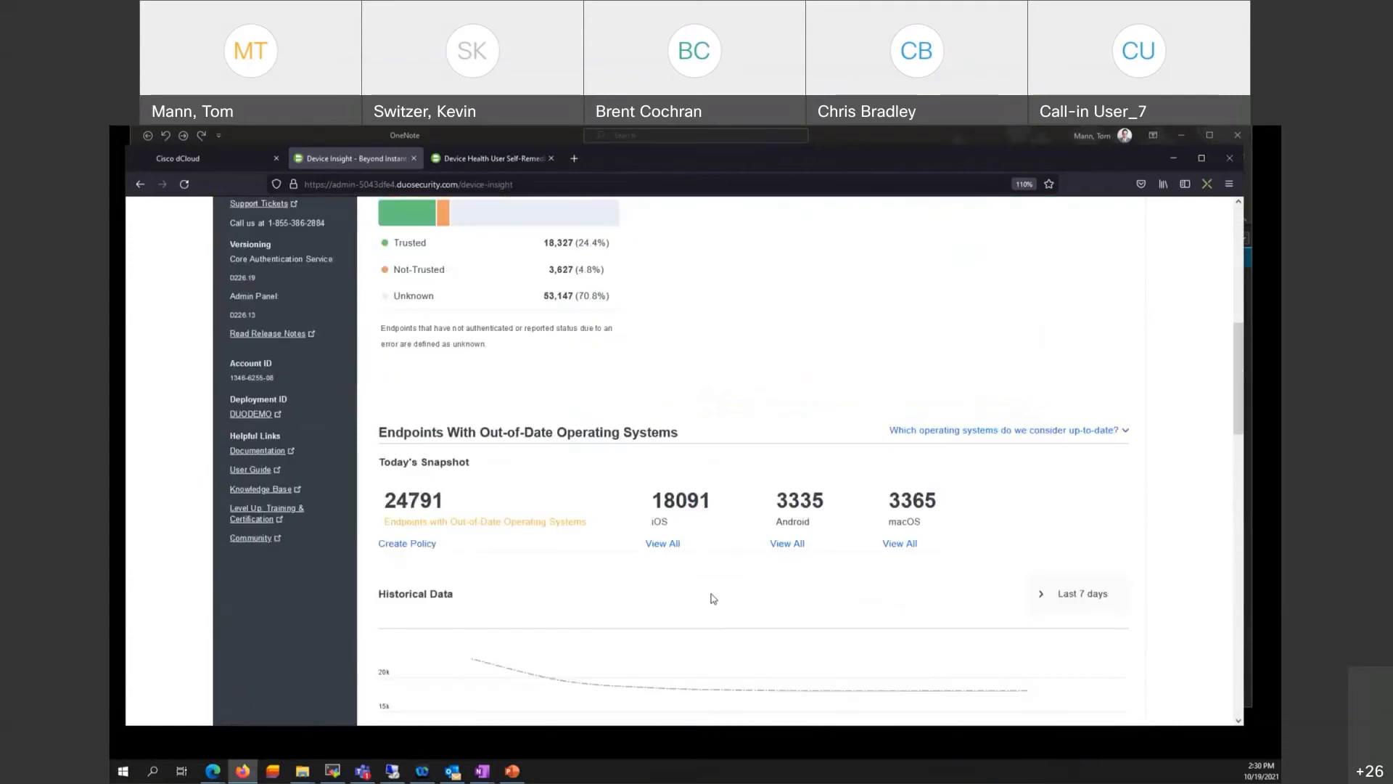
scroll(706, 594, "down", 2)
scroll(696, 580, "up", 8)
scroll(637, 367, "up", 1)
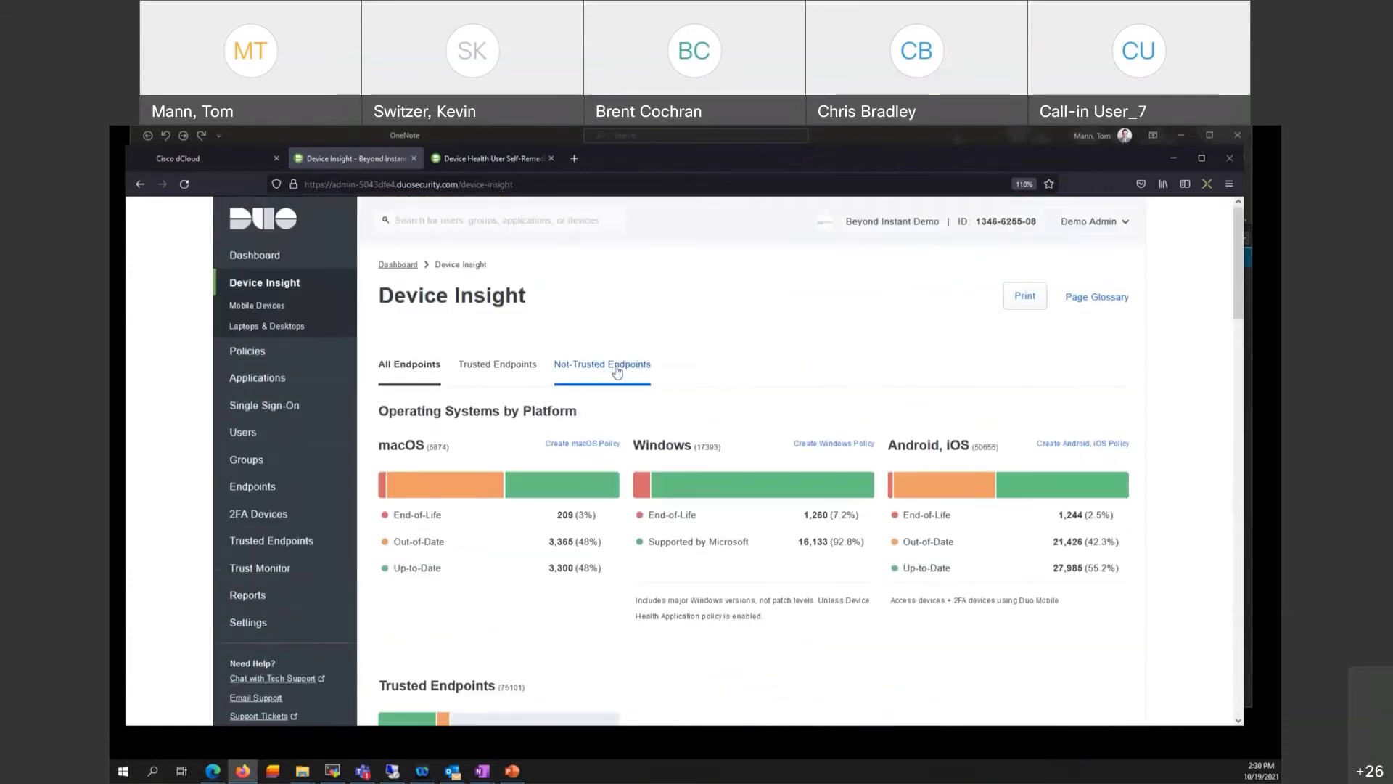
Step: Open the Mobile Devices insight and review the iOS and Android versions, tampered status, screen lock and biometrics breakdowns
left_click(257, 305)
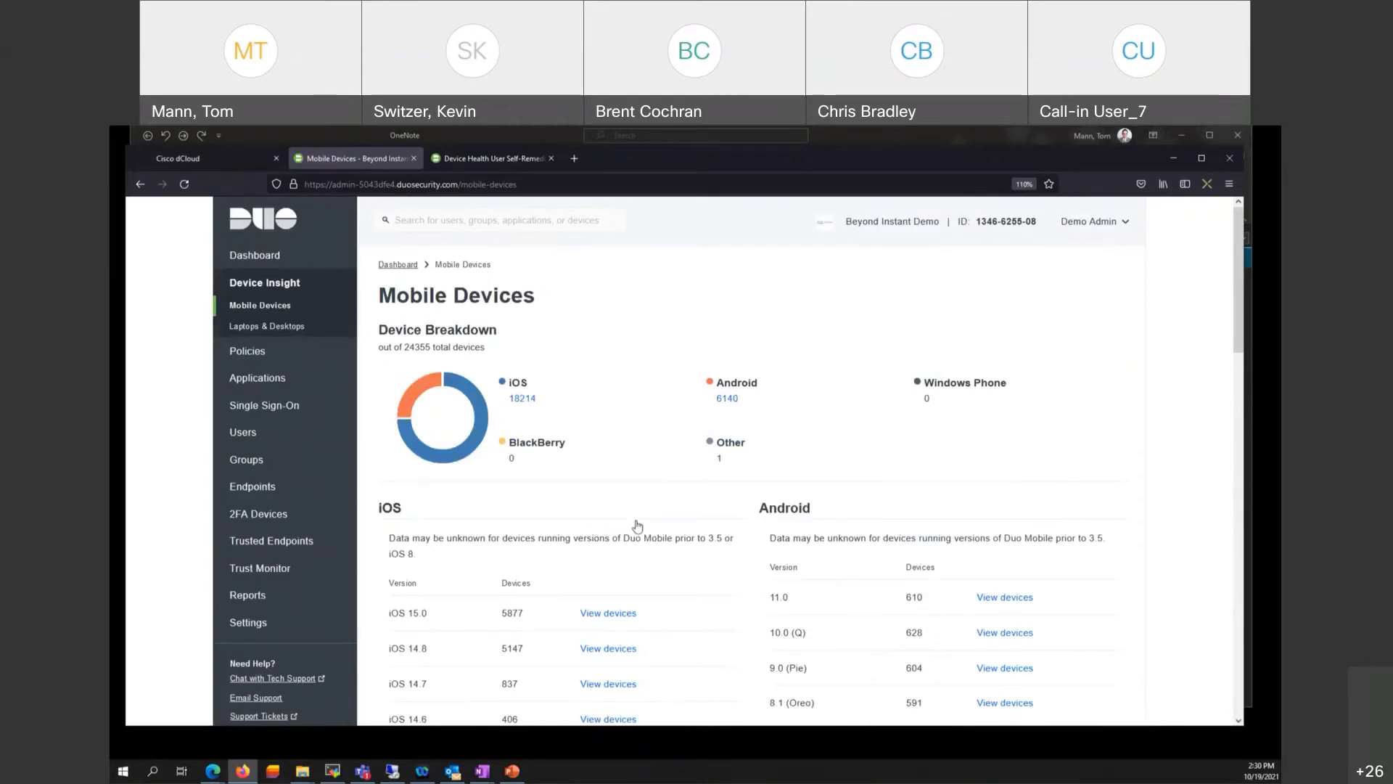
scroll(633, 526, "down", 3)
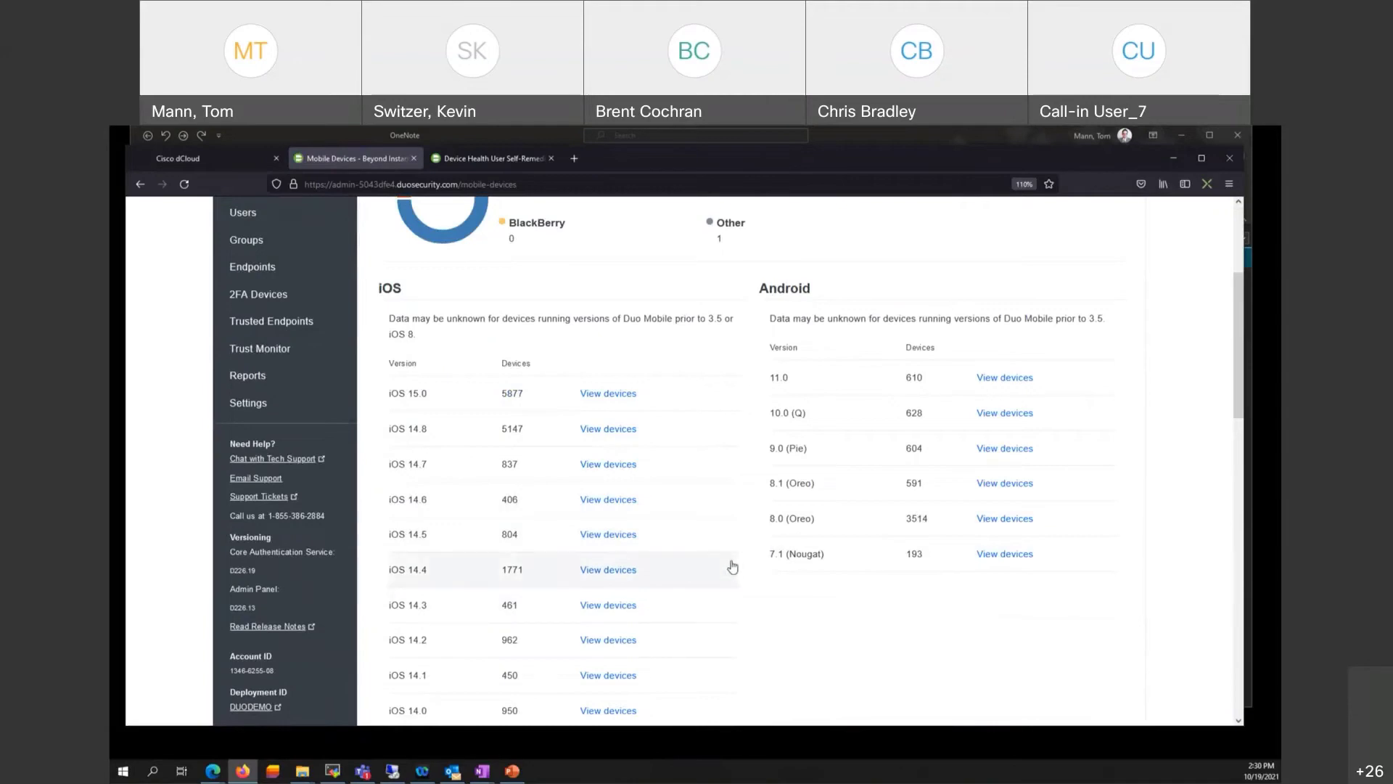
scroll(733, 565, "down", 1)
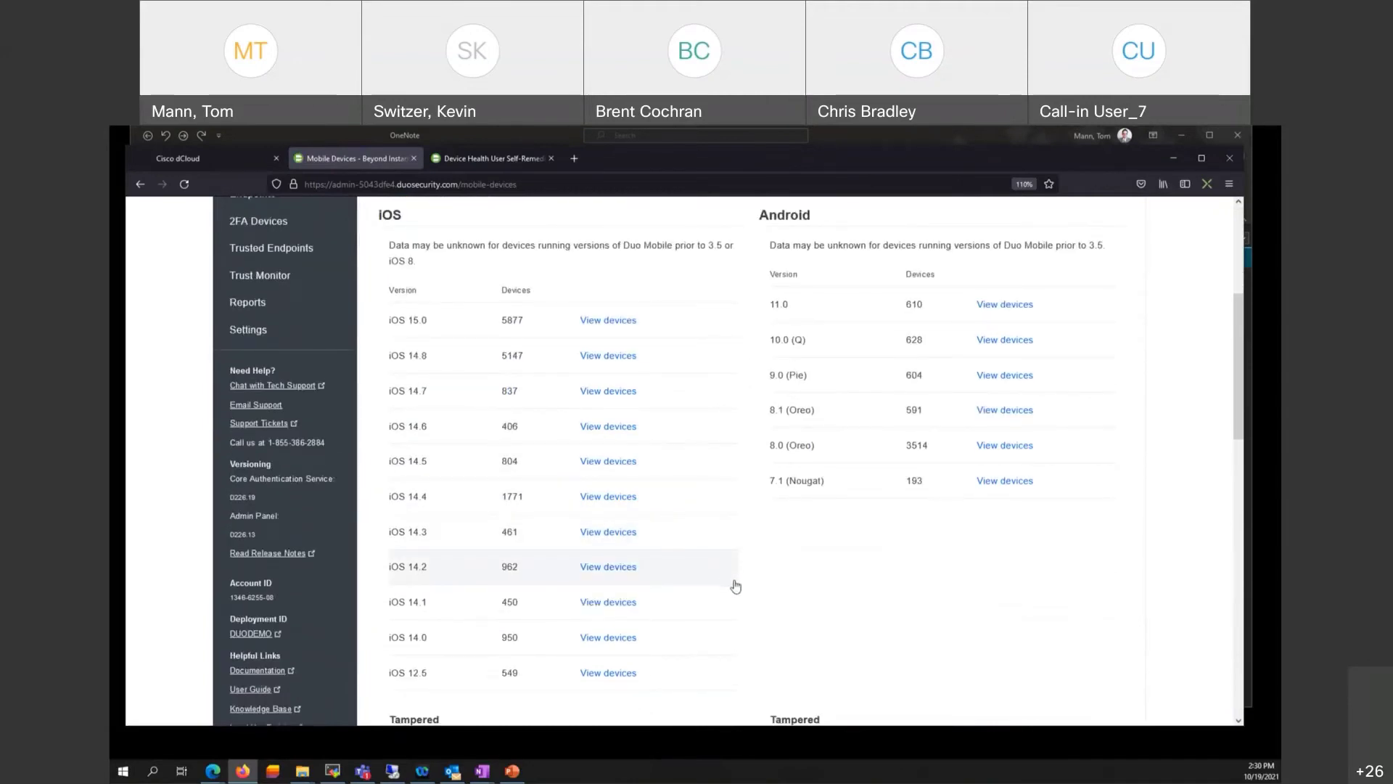
scroll(734, 588, "down", 1)
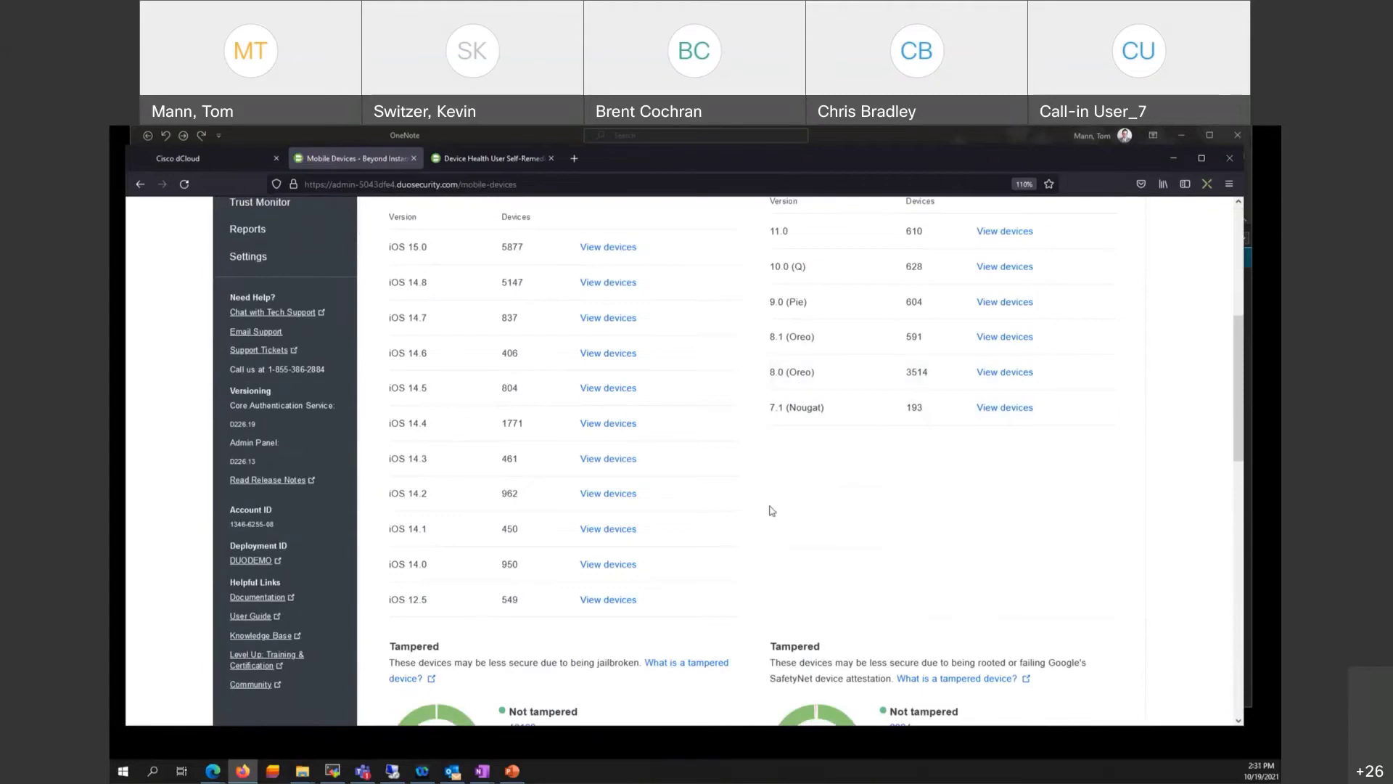
scroll(765, 539, "up", 3)
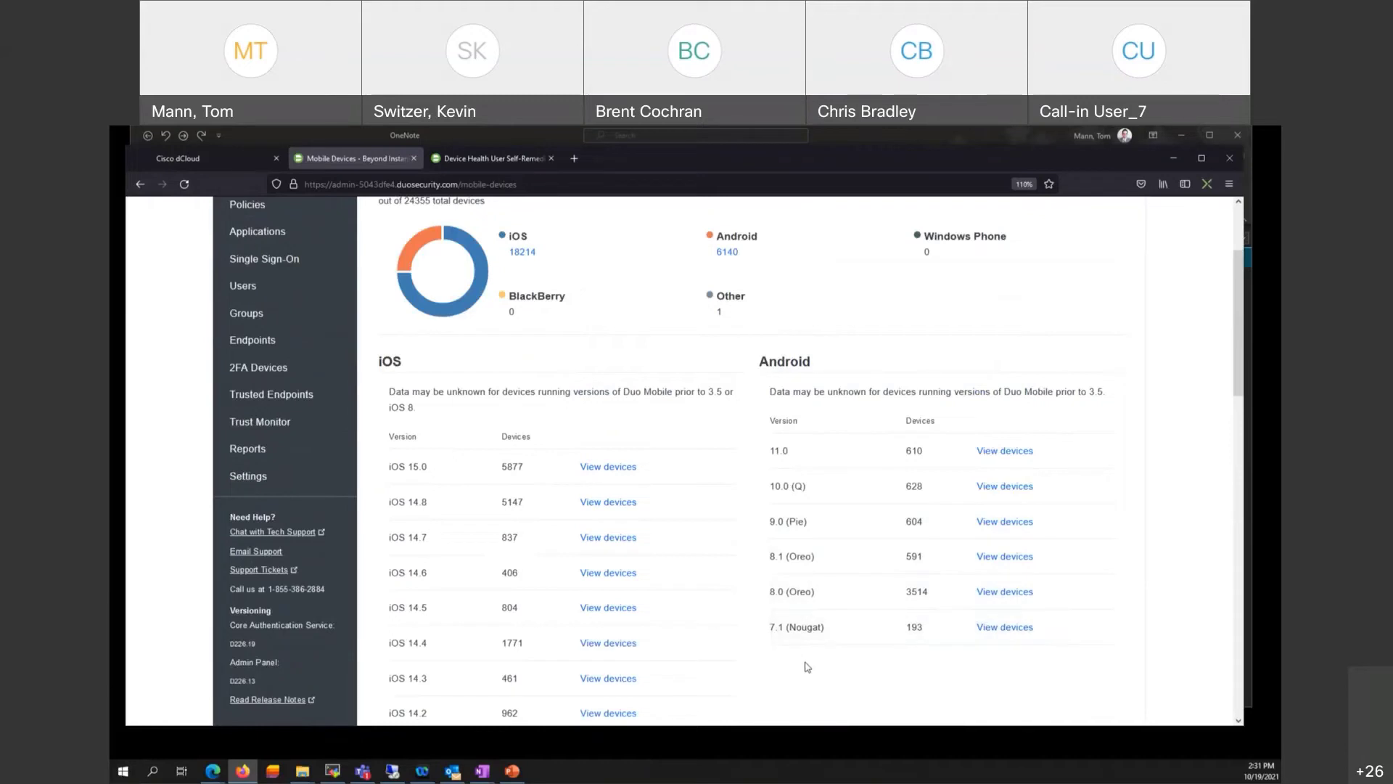
scroll(805, 666, "down", 1)
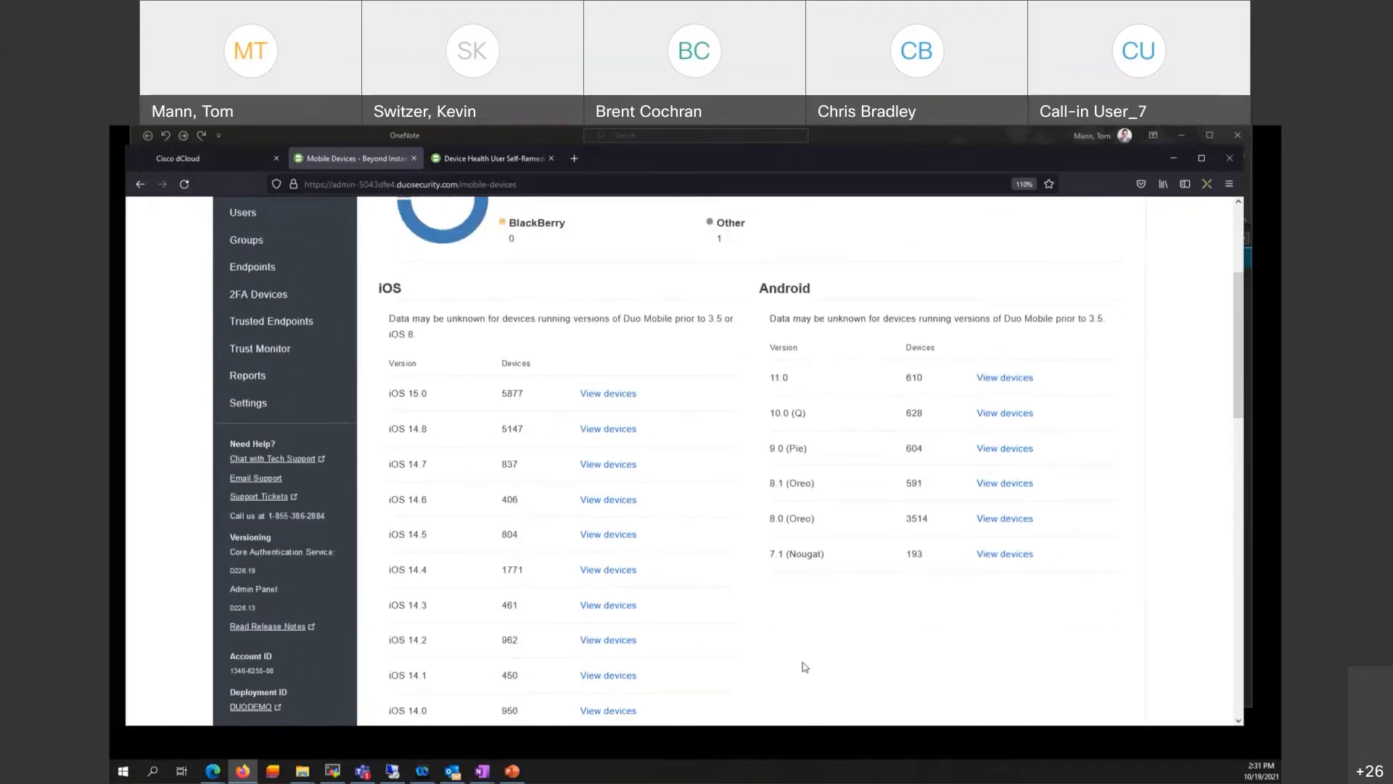
scroll(798, 648, "down", 3)
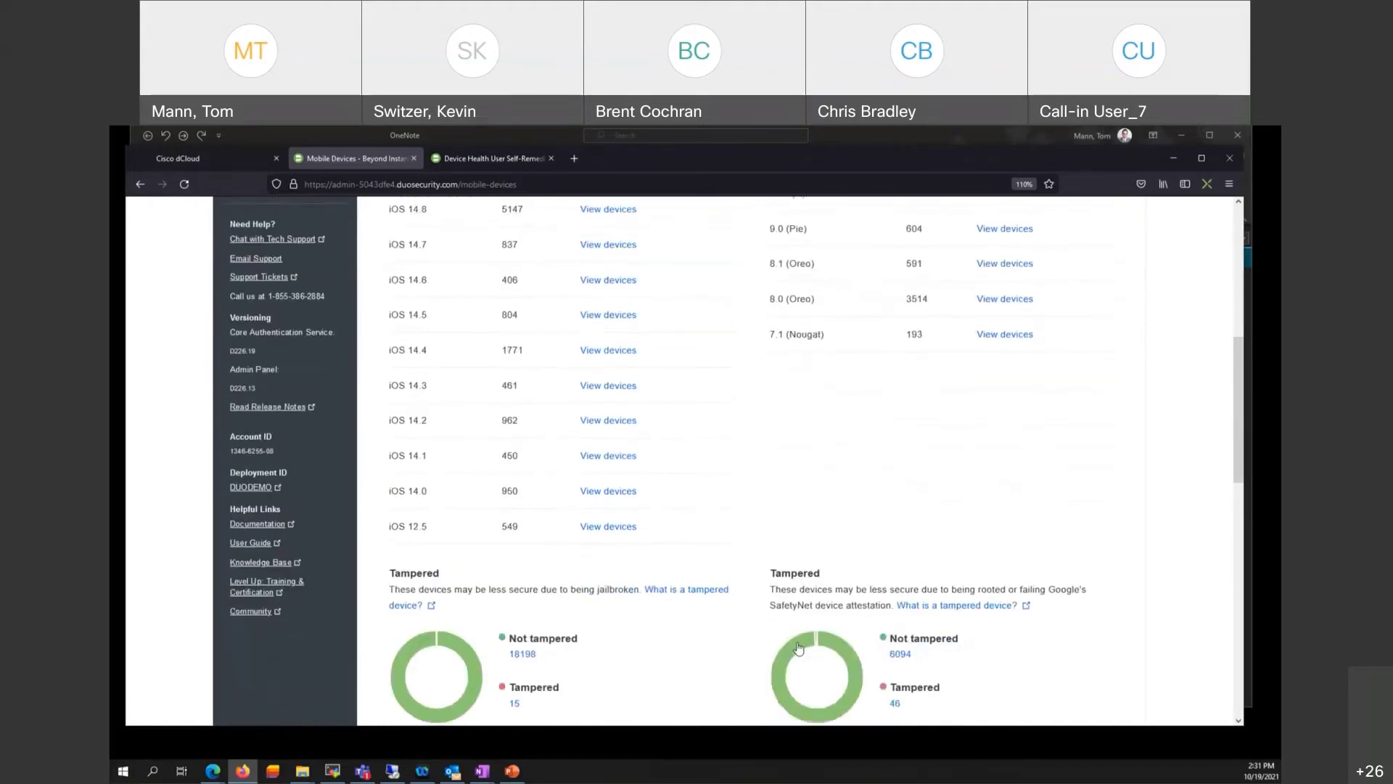
scroll(798, 647, "down", 6)
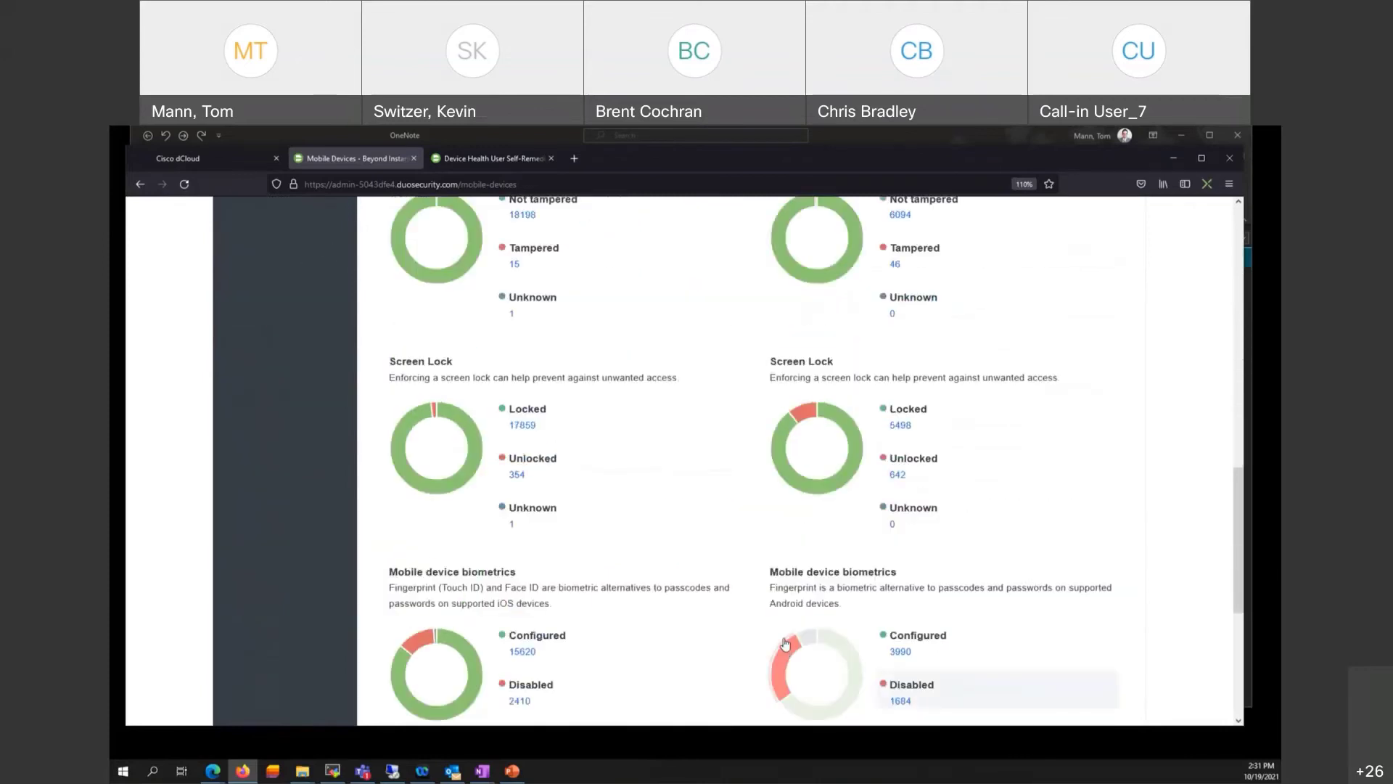
scroll(785, 643, "up", 1)
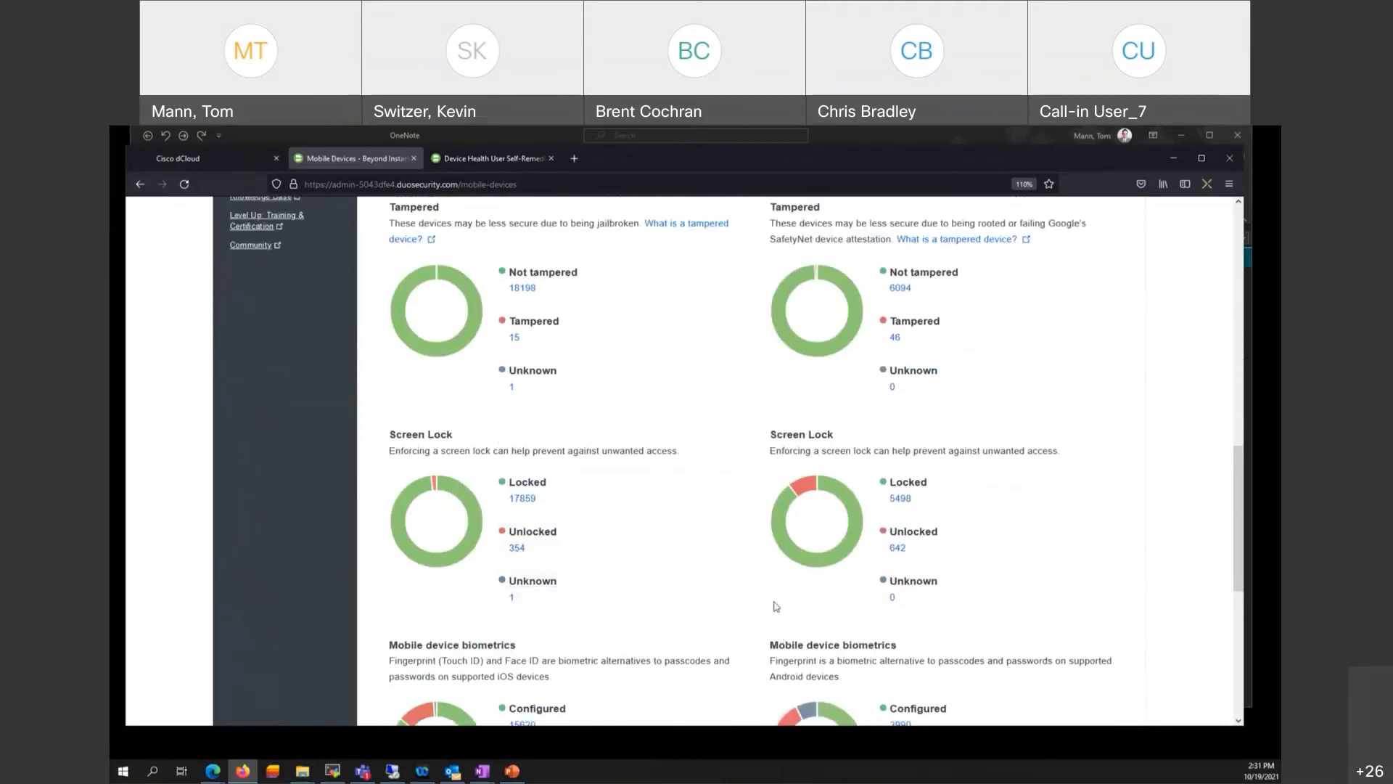
scroll(776, 606, "down", 3)
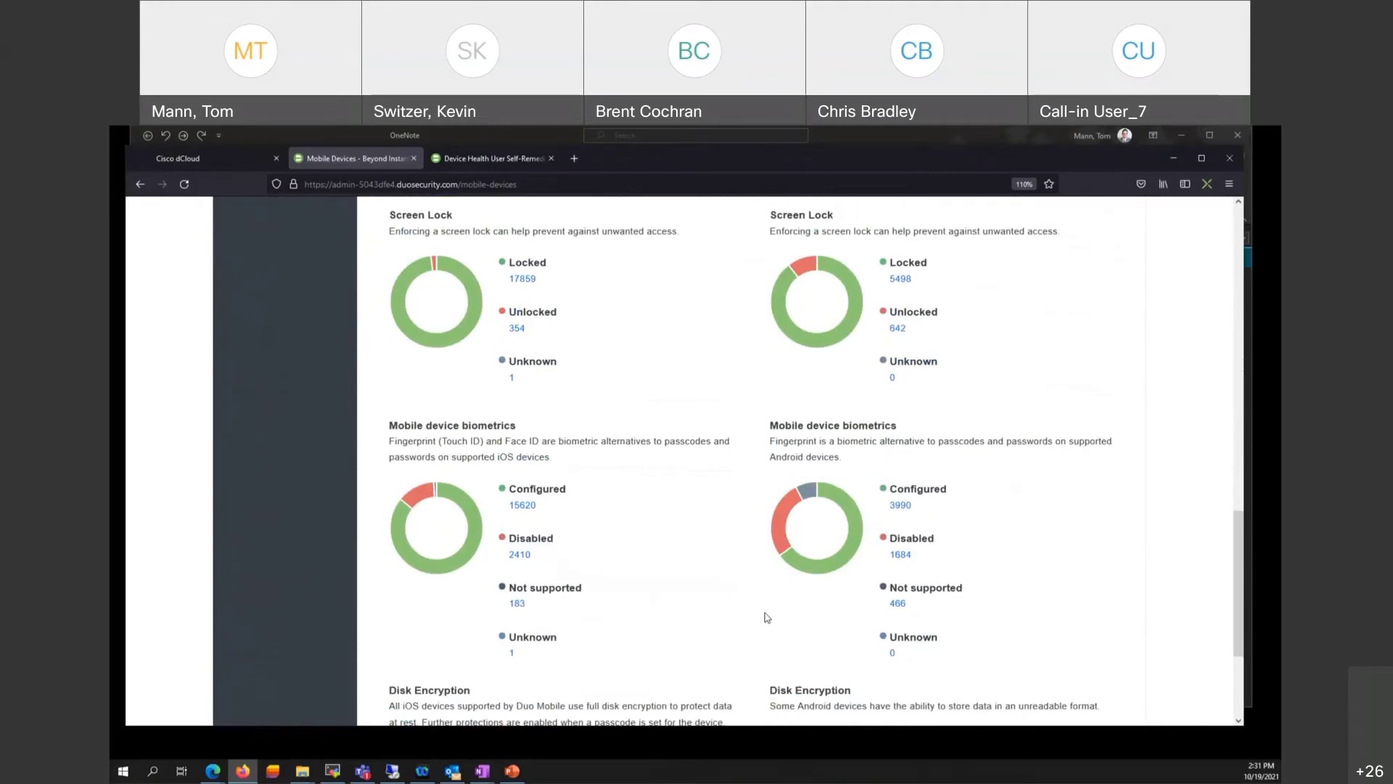
scroll(758, 618, "up", 14)
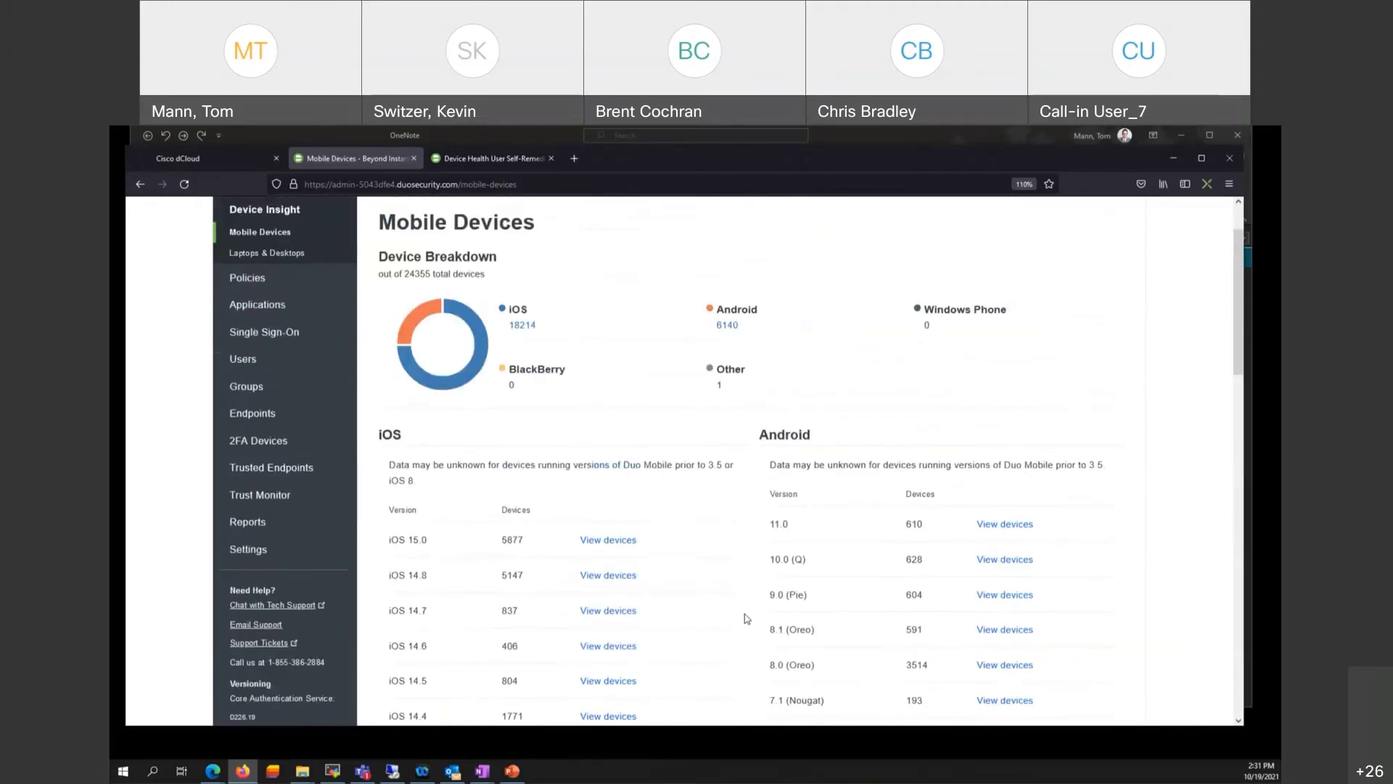
scroll(747, 618, "up", 1)
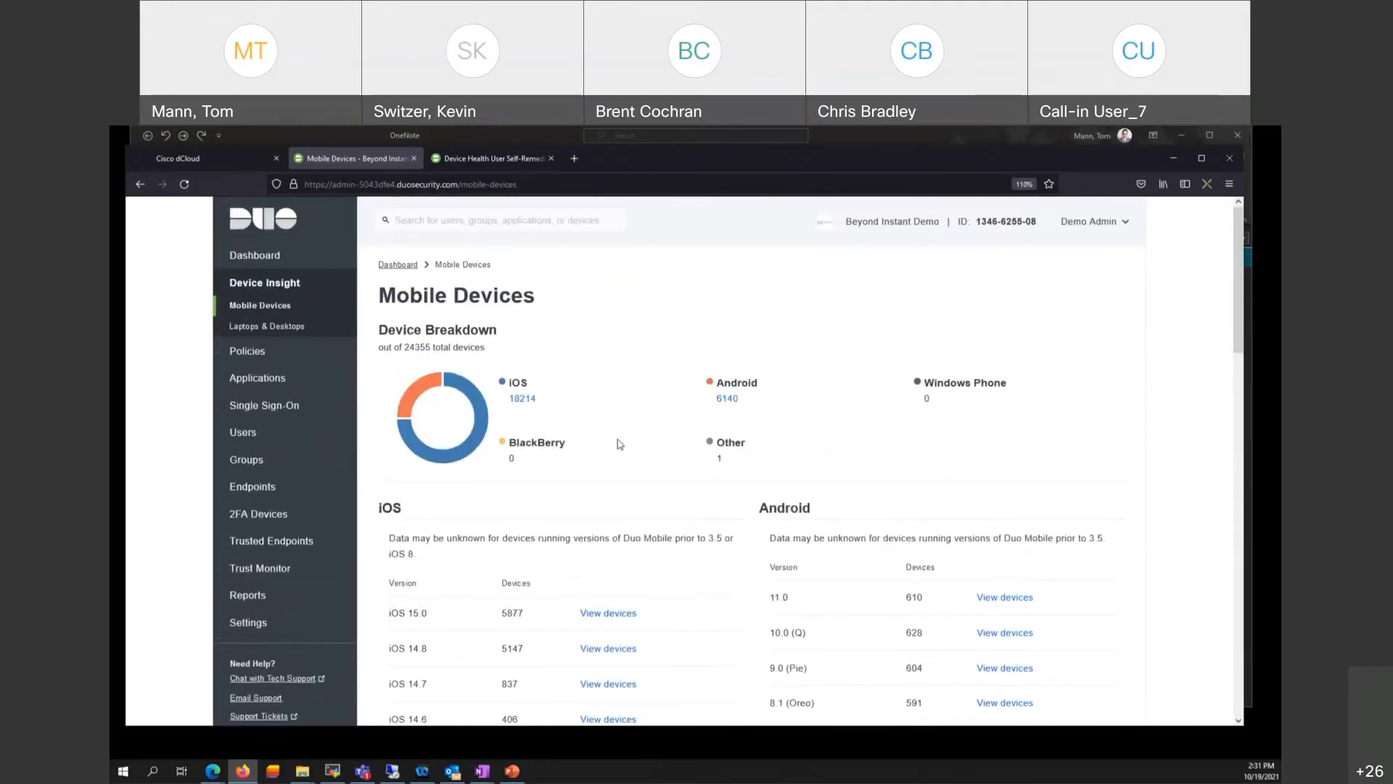
Step: Open the Laptops & Desktops insight and review the Mac OS X and Windows version lists
left_click(267, 330)
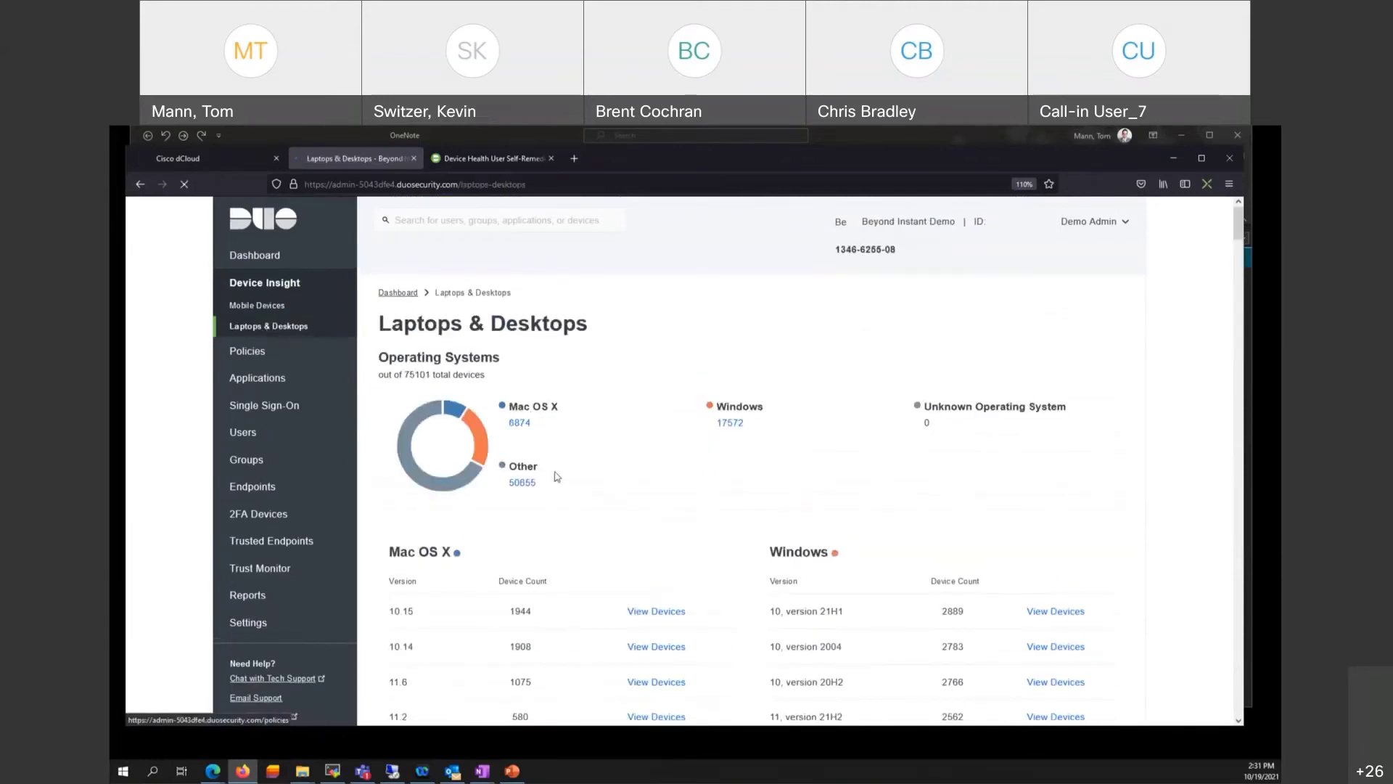
scroll(893, 494, "down", 2)
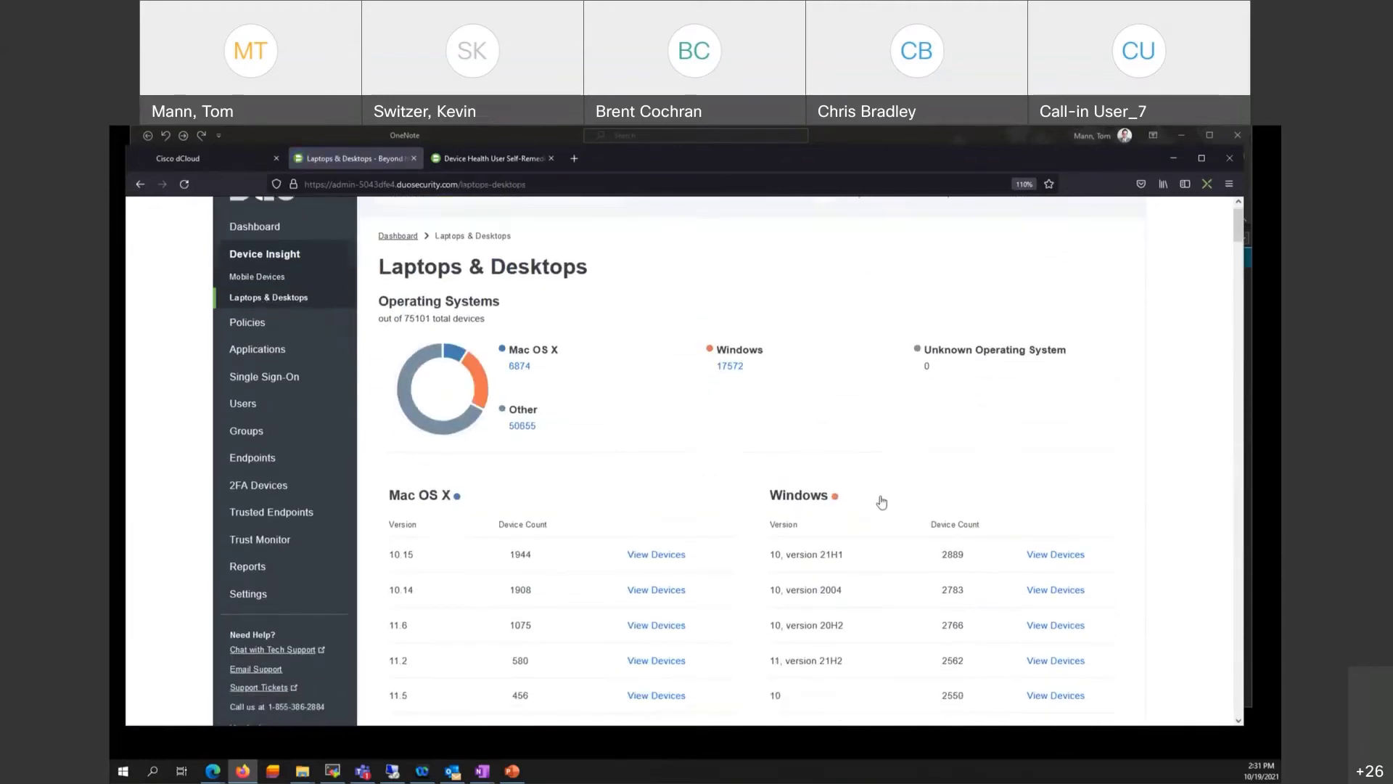
scroll(825, 517, "down", 3)
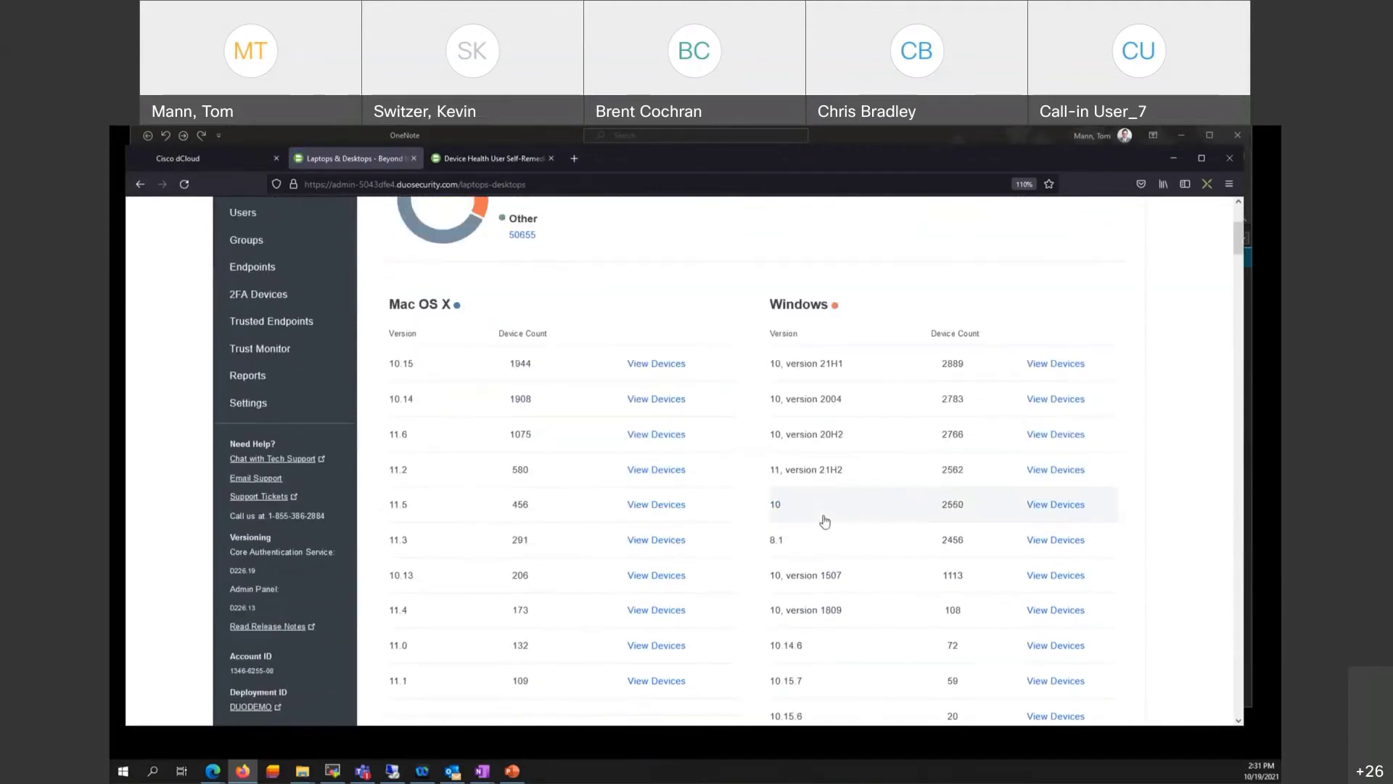
scroll(824, 526, "down", 4)
scroll(815, 551, "up", 3)
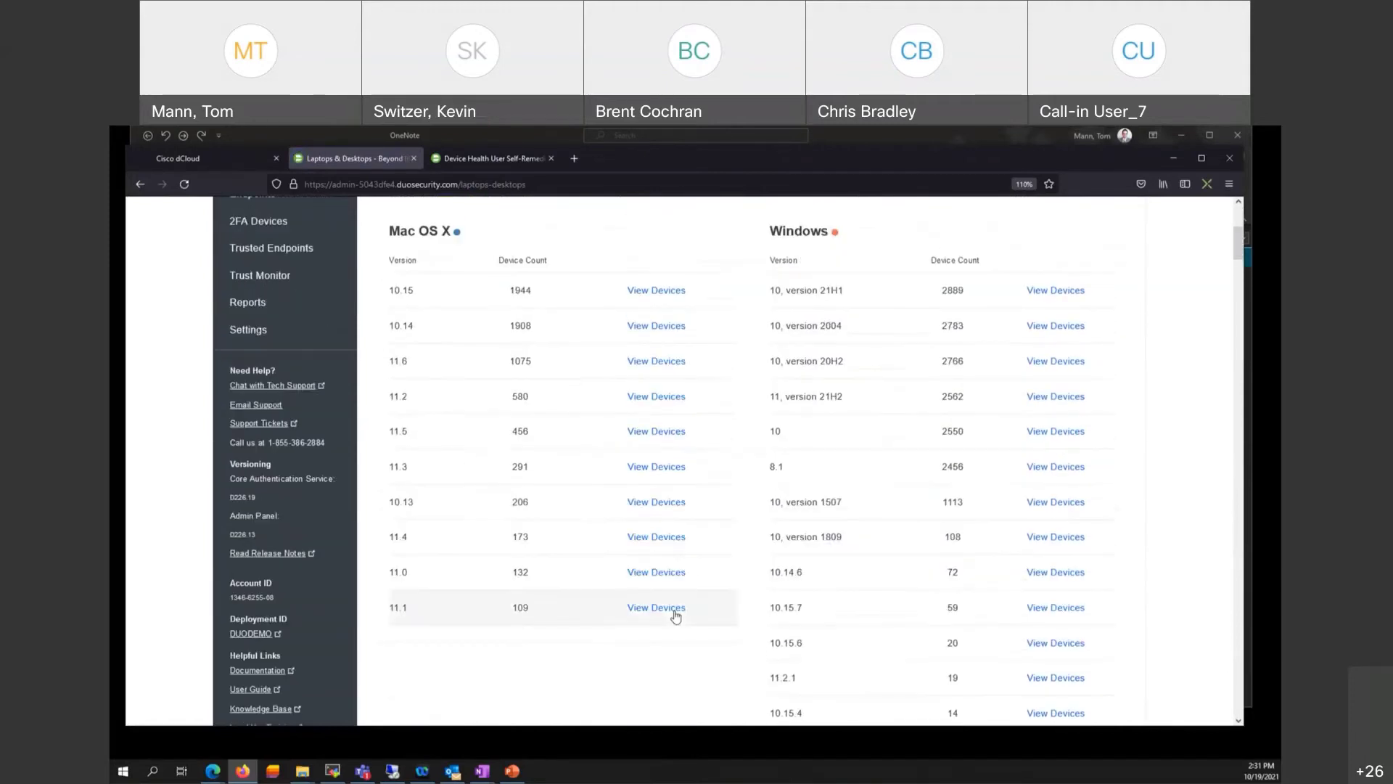
Step: View the devices running Windows 10, version 21H1 and examine the endpoint list and its OS version filters
left_click(1053, 294)
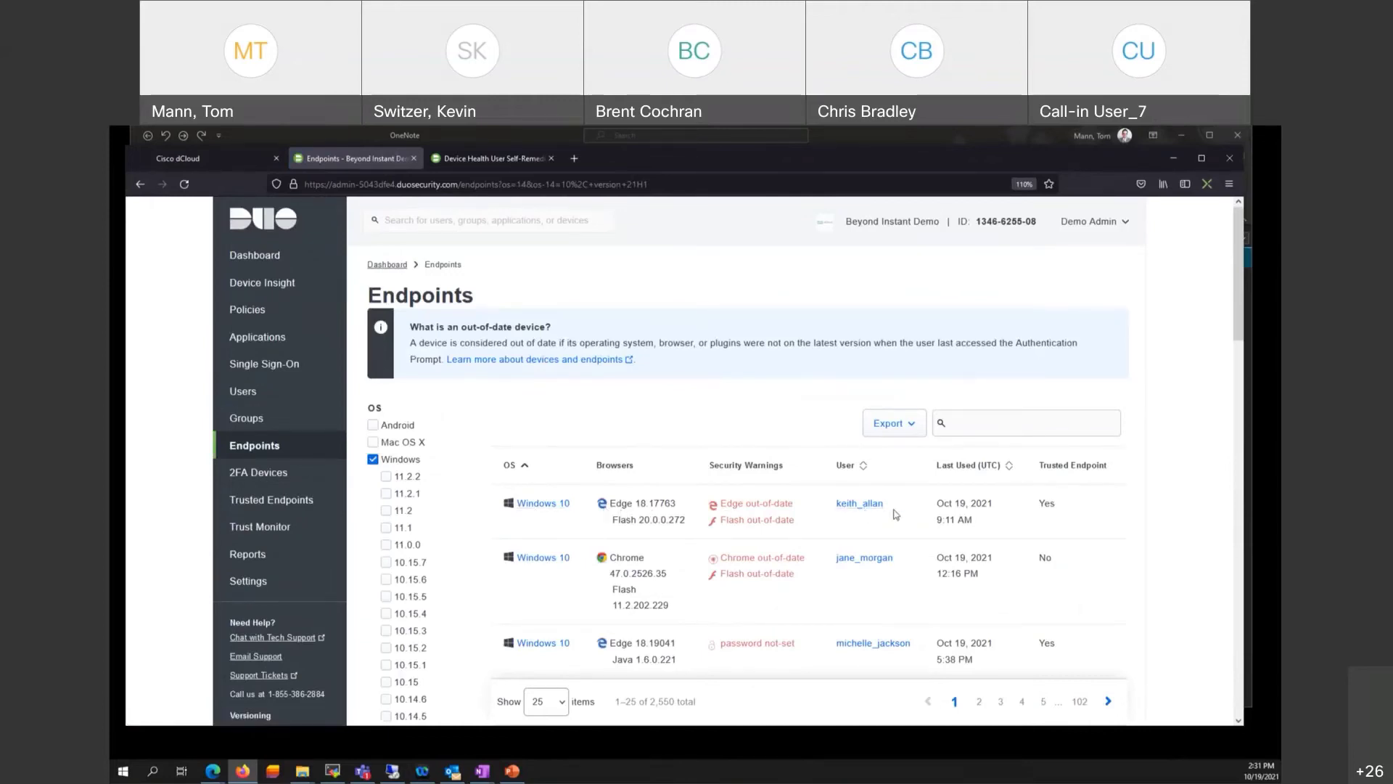
scroll(472, 491, "down", 3)
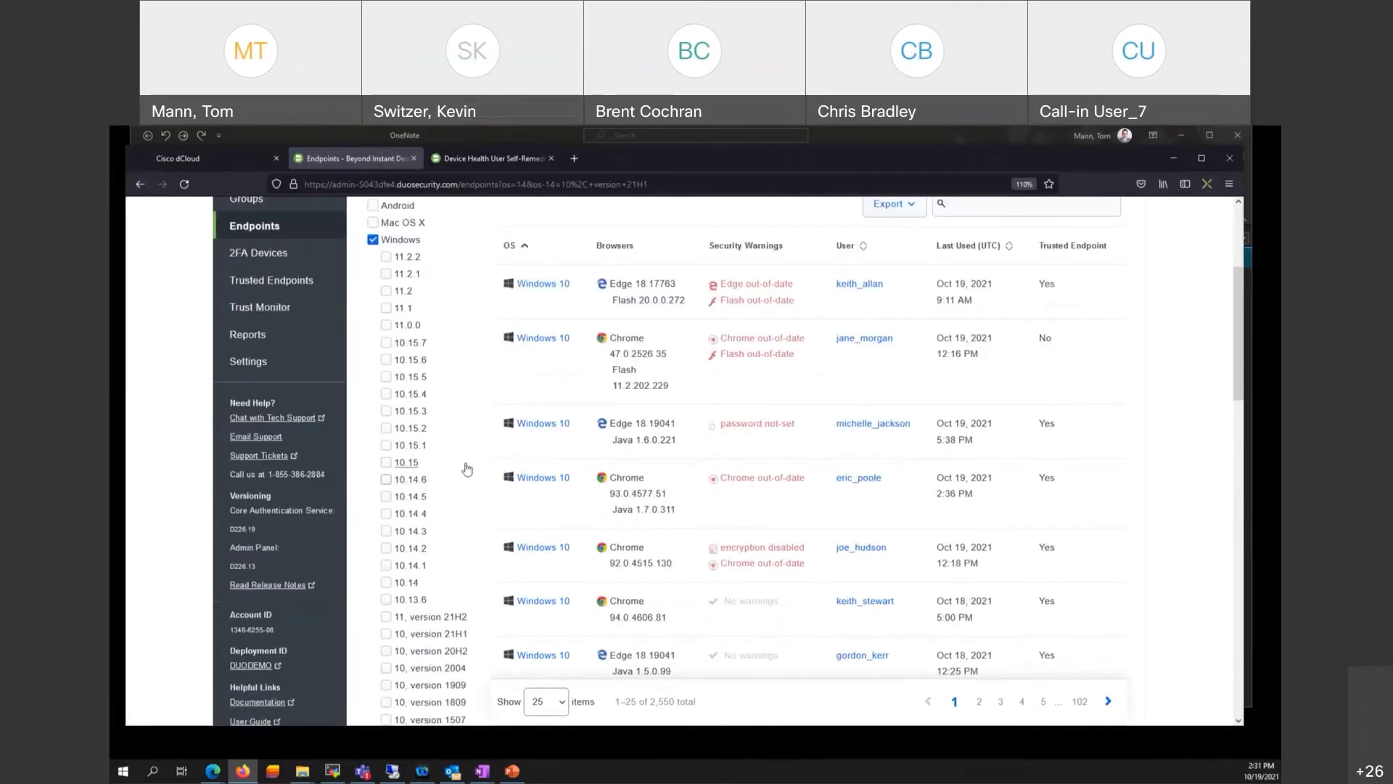
scroll(472, 491, "down", 1)
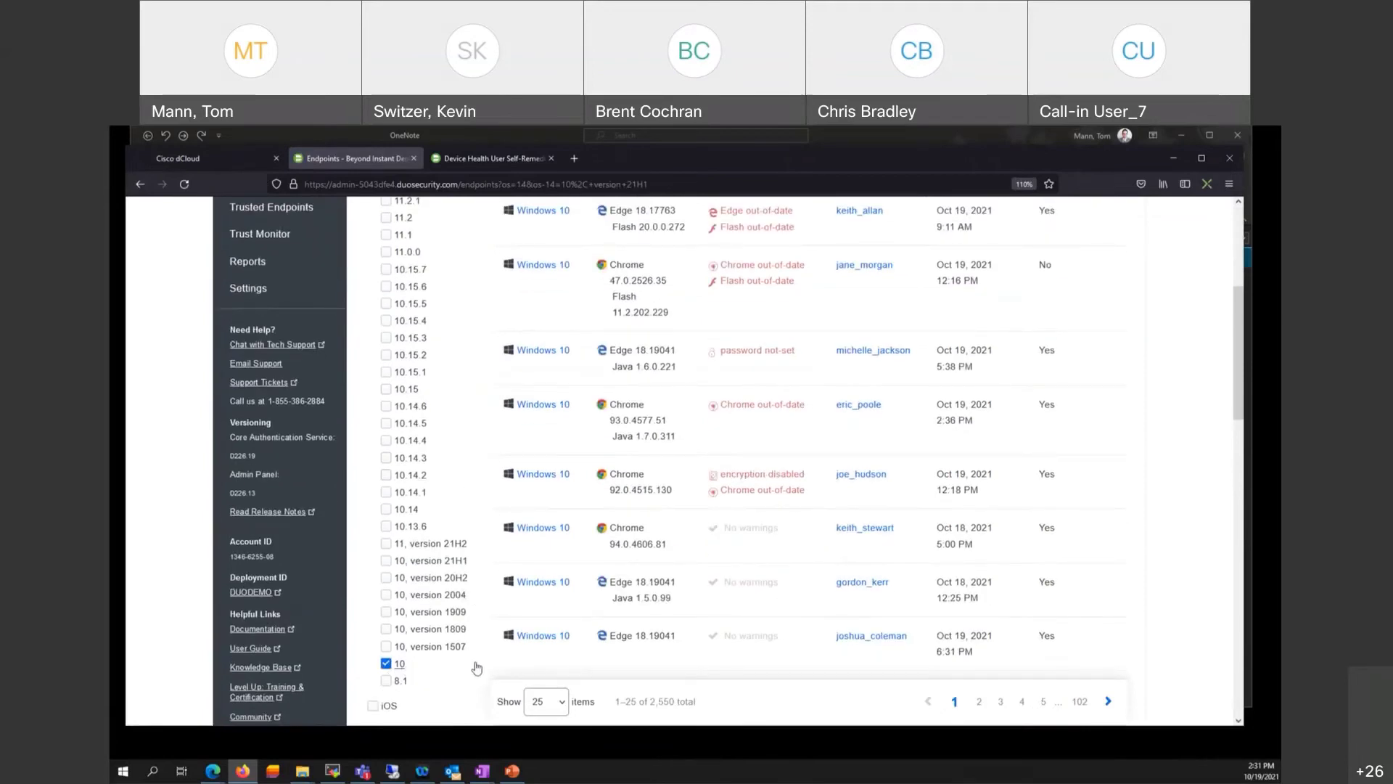
scroll(591, 613, "up", 4)
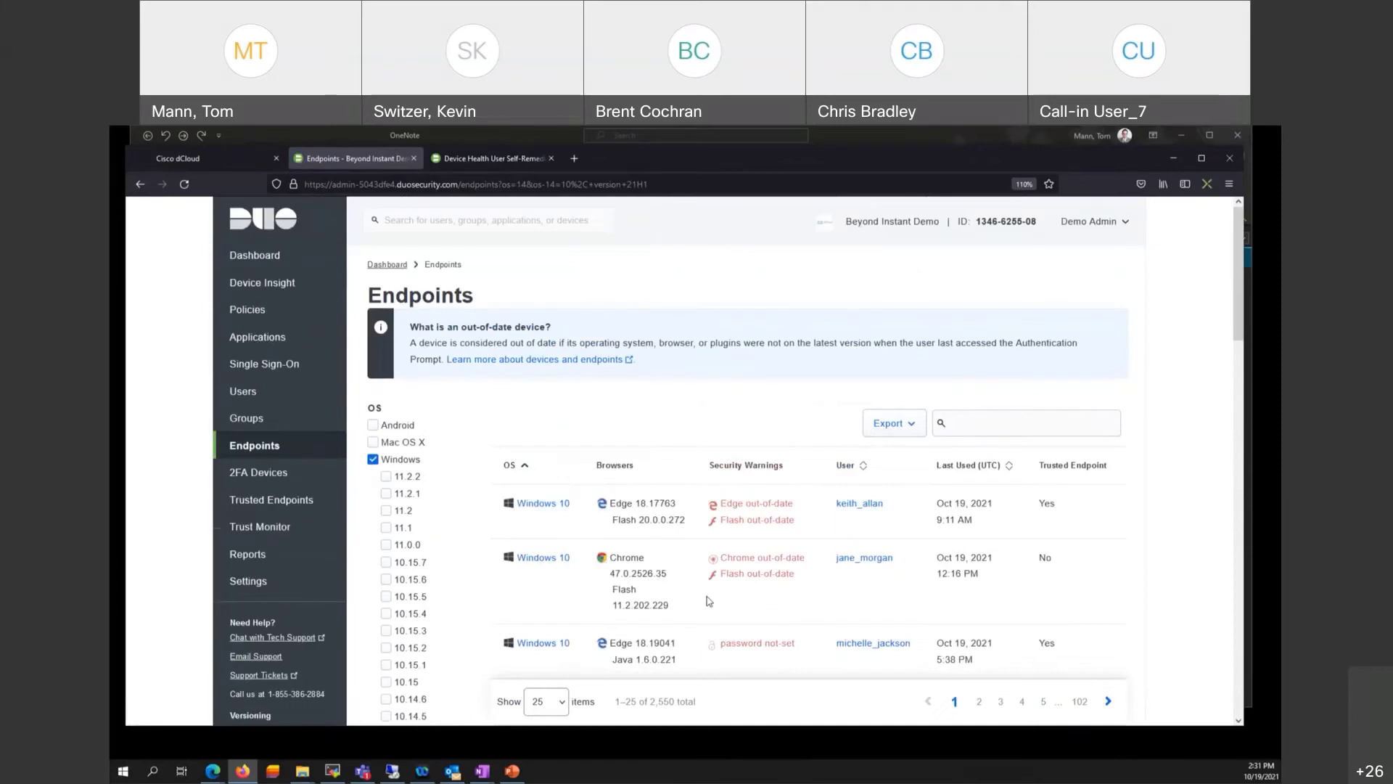
Step: Open the Applications page and review the protected applications with their types, application policies and group policies
left_click(250, 344)
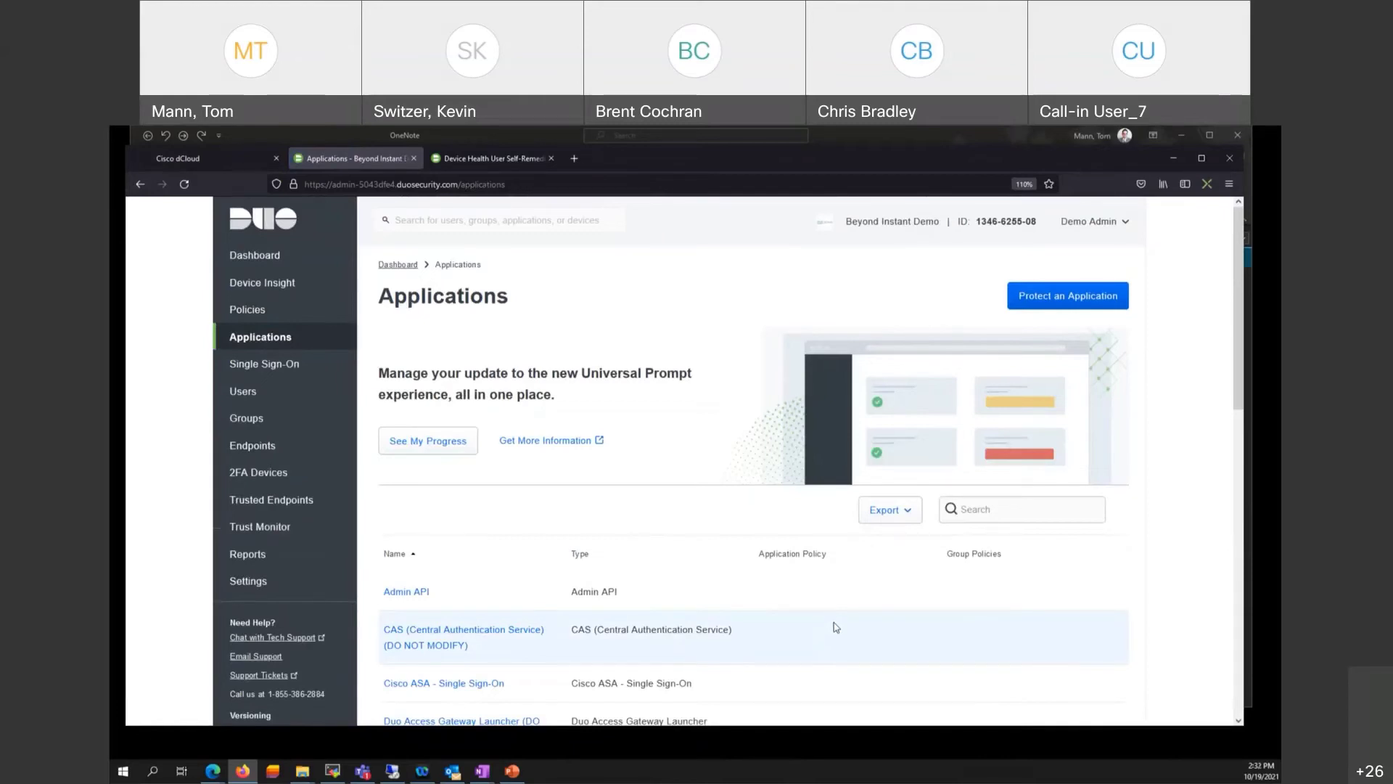
scroll(833, 629, "down", 2)
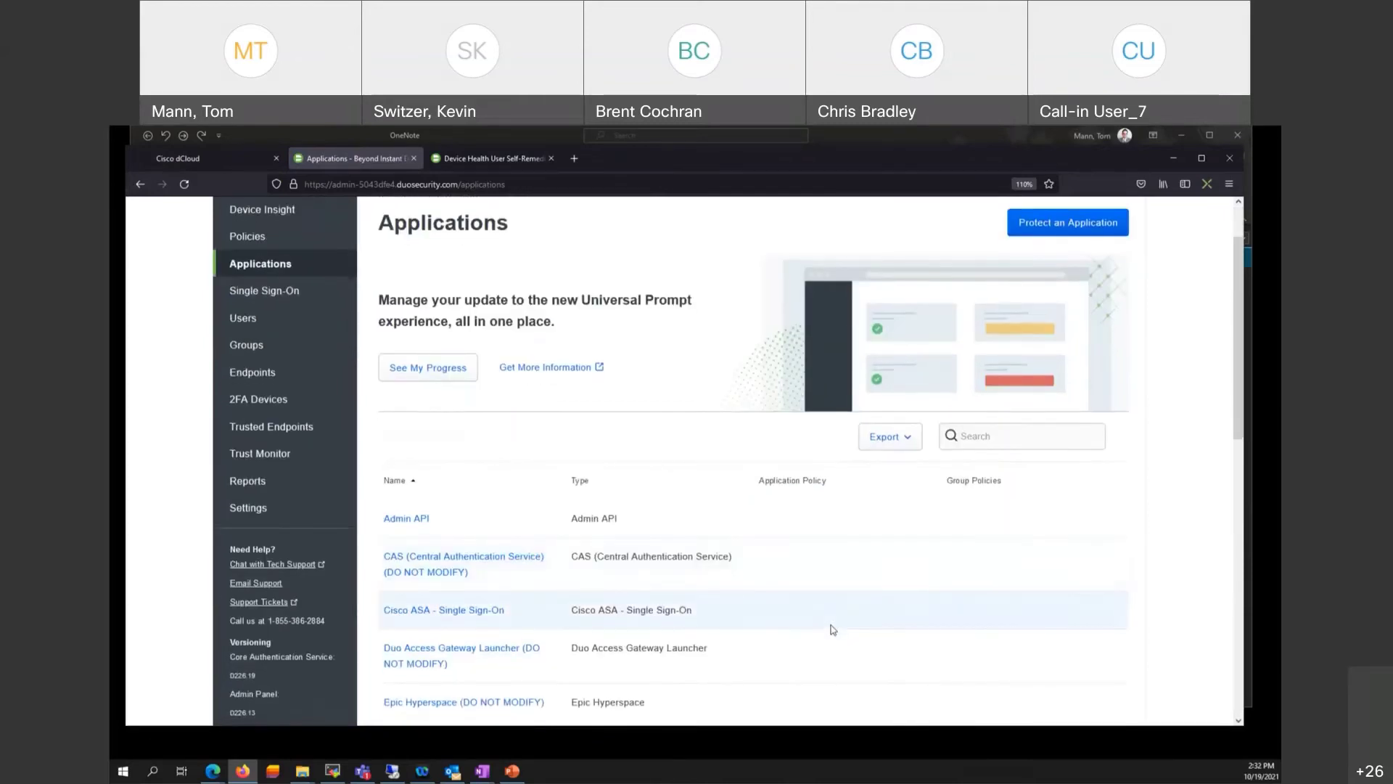
scroll(832, 629, "down", 2)
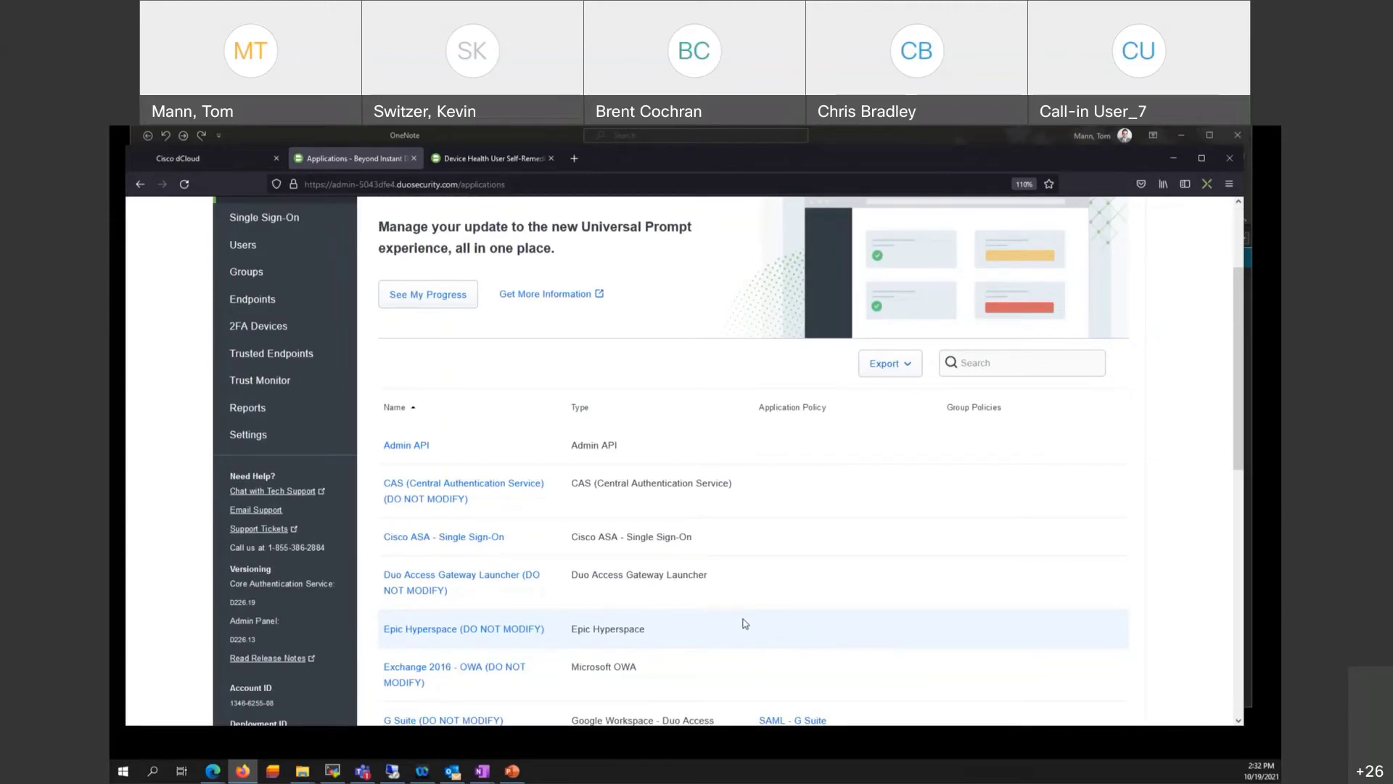
scroll(744, 623, "down", 2)
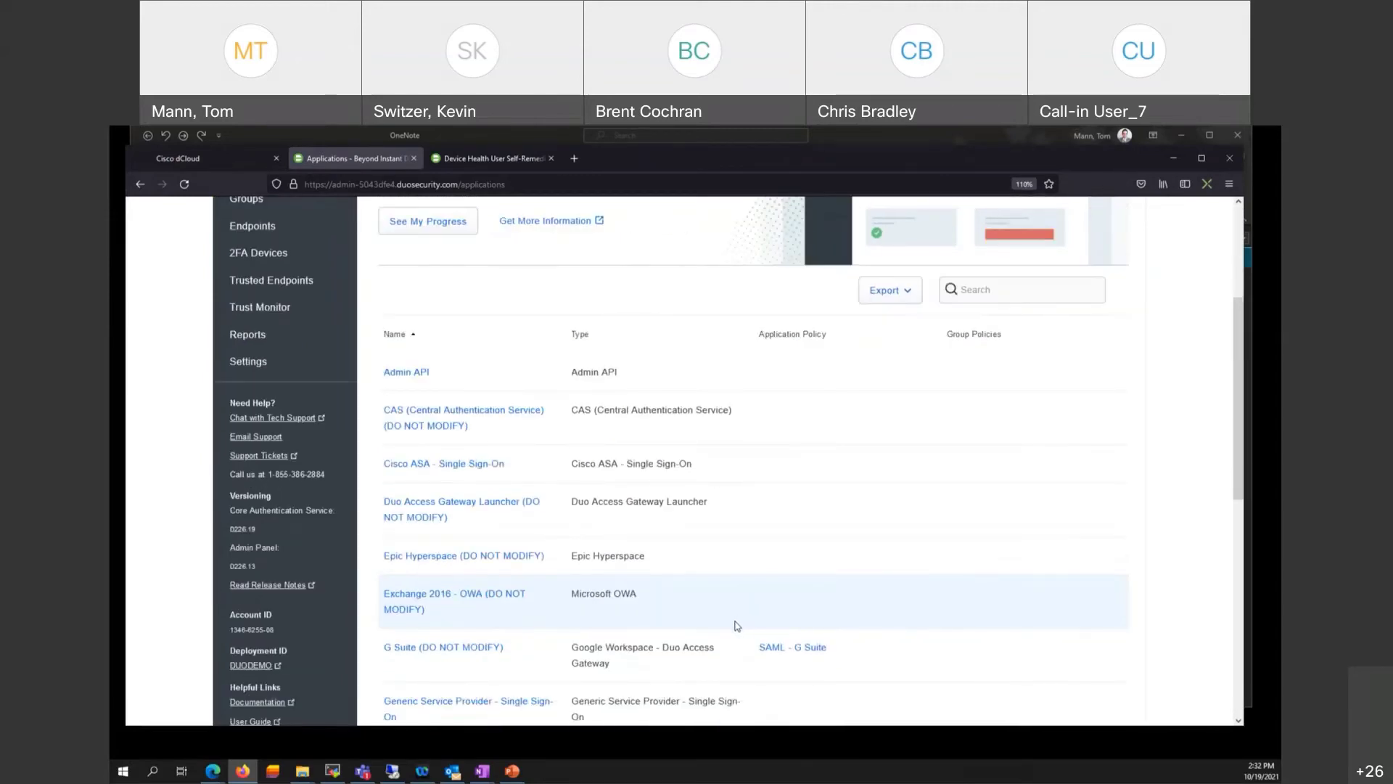
scroll(738, 622, "down", 3)
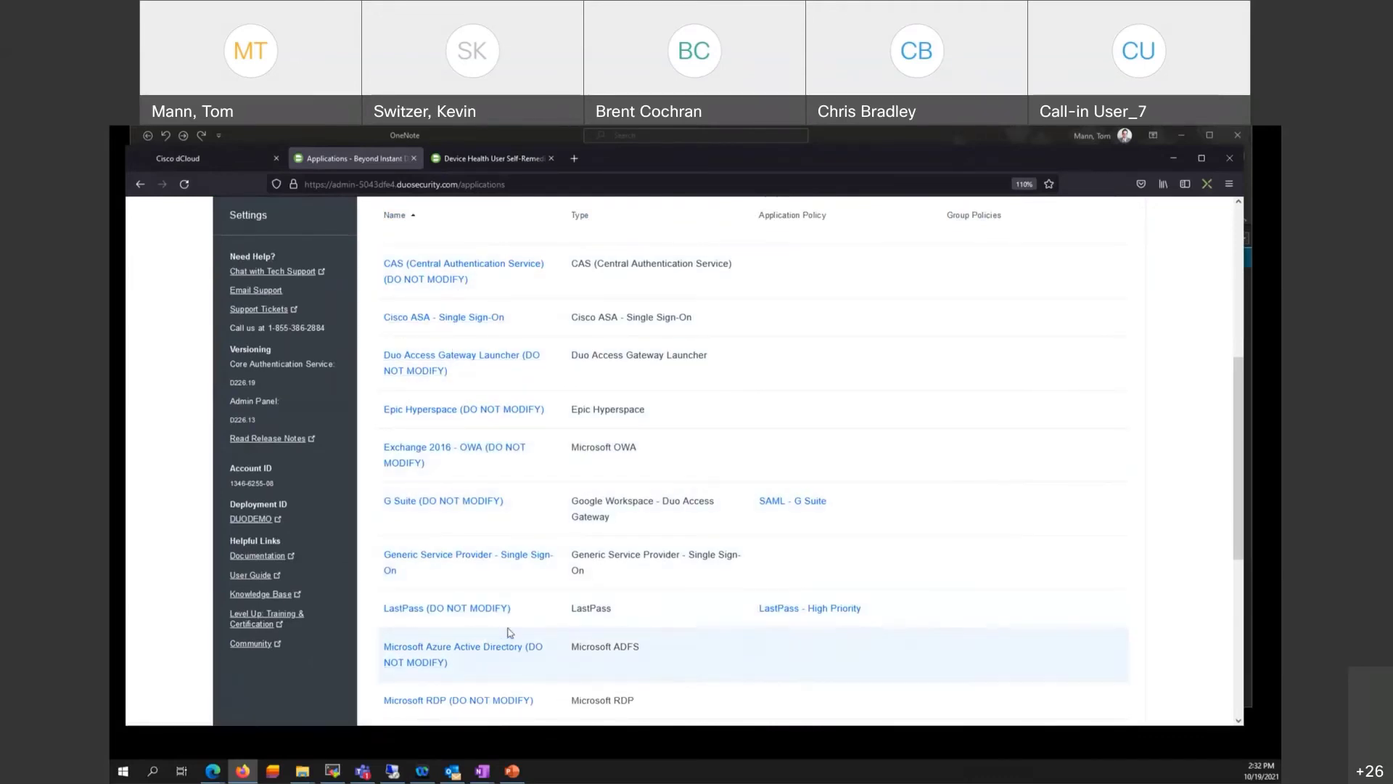
scroll(511, 630, "down", 3)
scroll(512, 626, "down", 5)
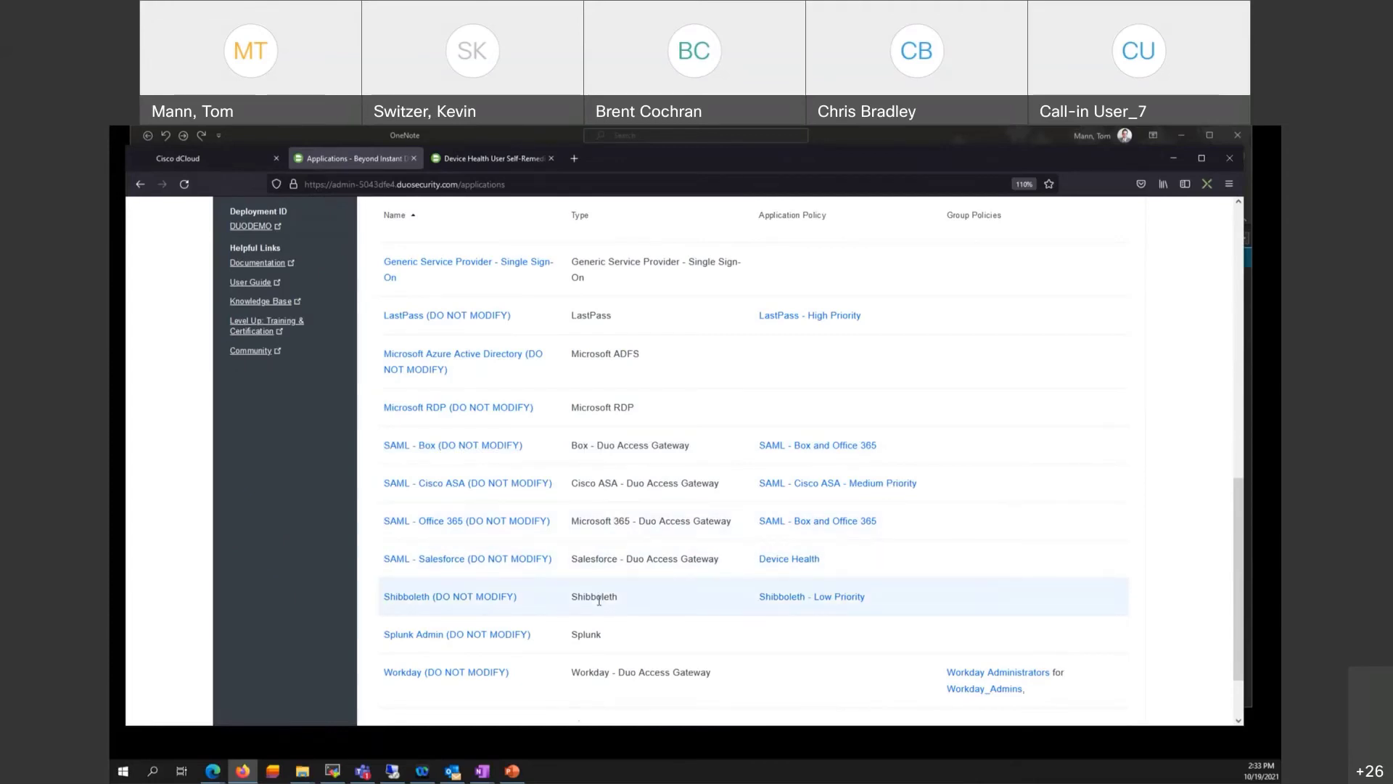
scroll(598, 601, "up", 15)
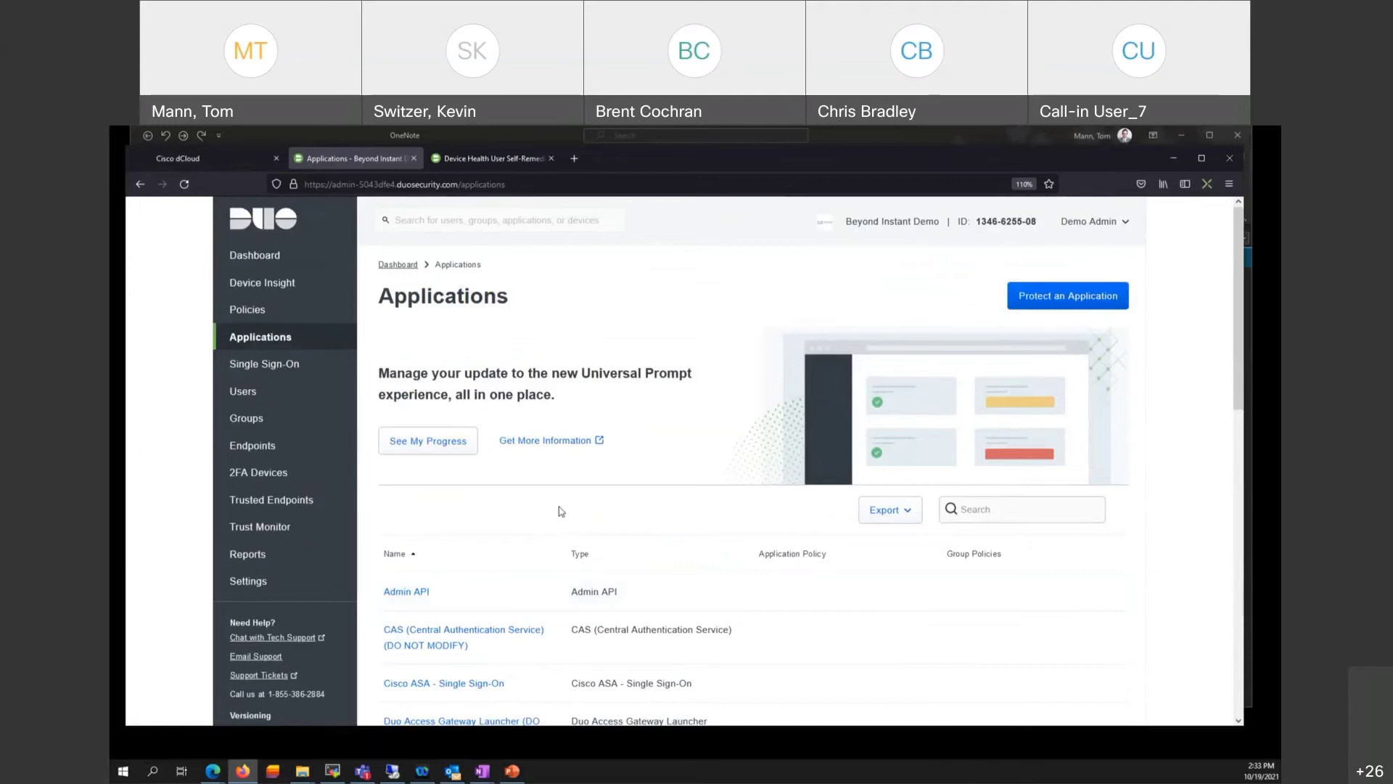
scroll(555, 508, "down", 1)
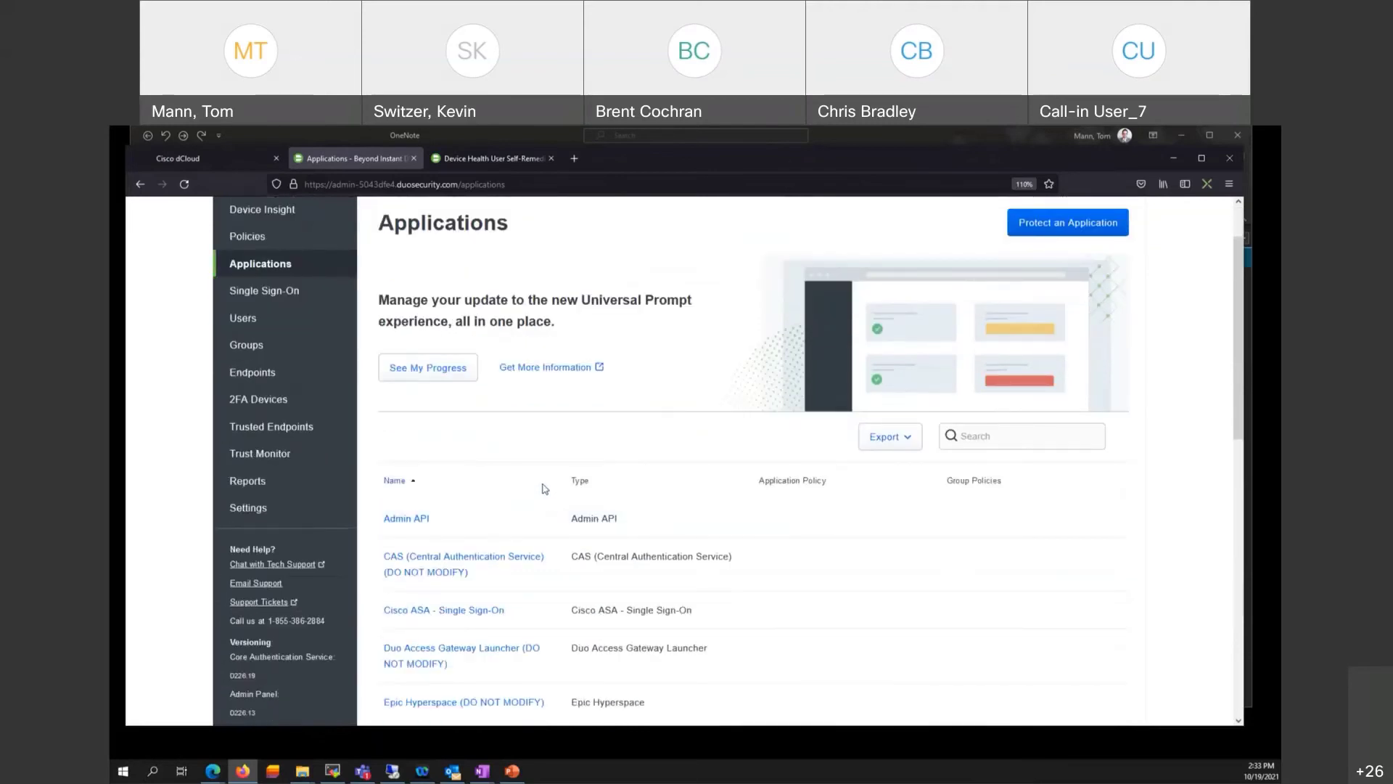
Step: Open the Protect an Application catalog and browse the supported applications with their protection types
scroll(544, 489, "down", 4)
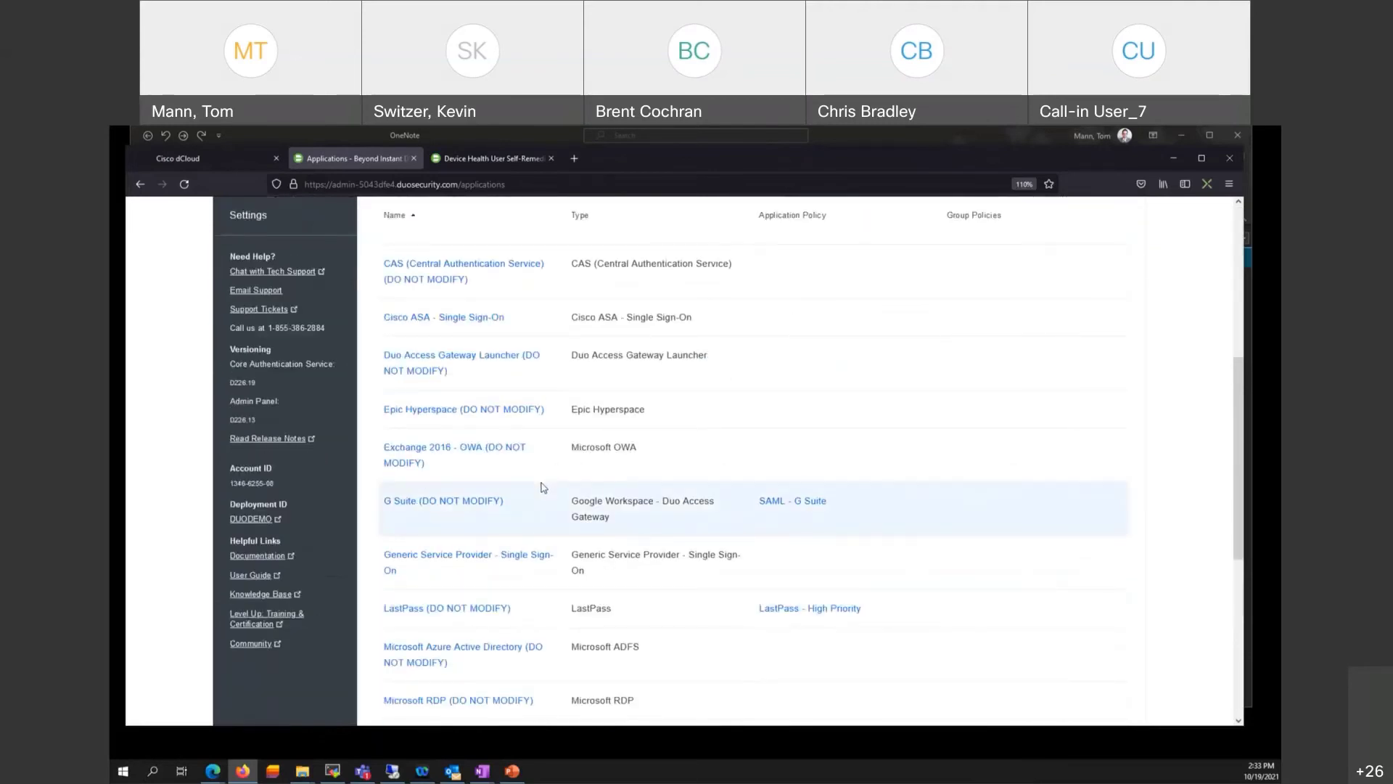
scroll(543, 479, "up", 5)
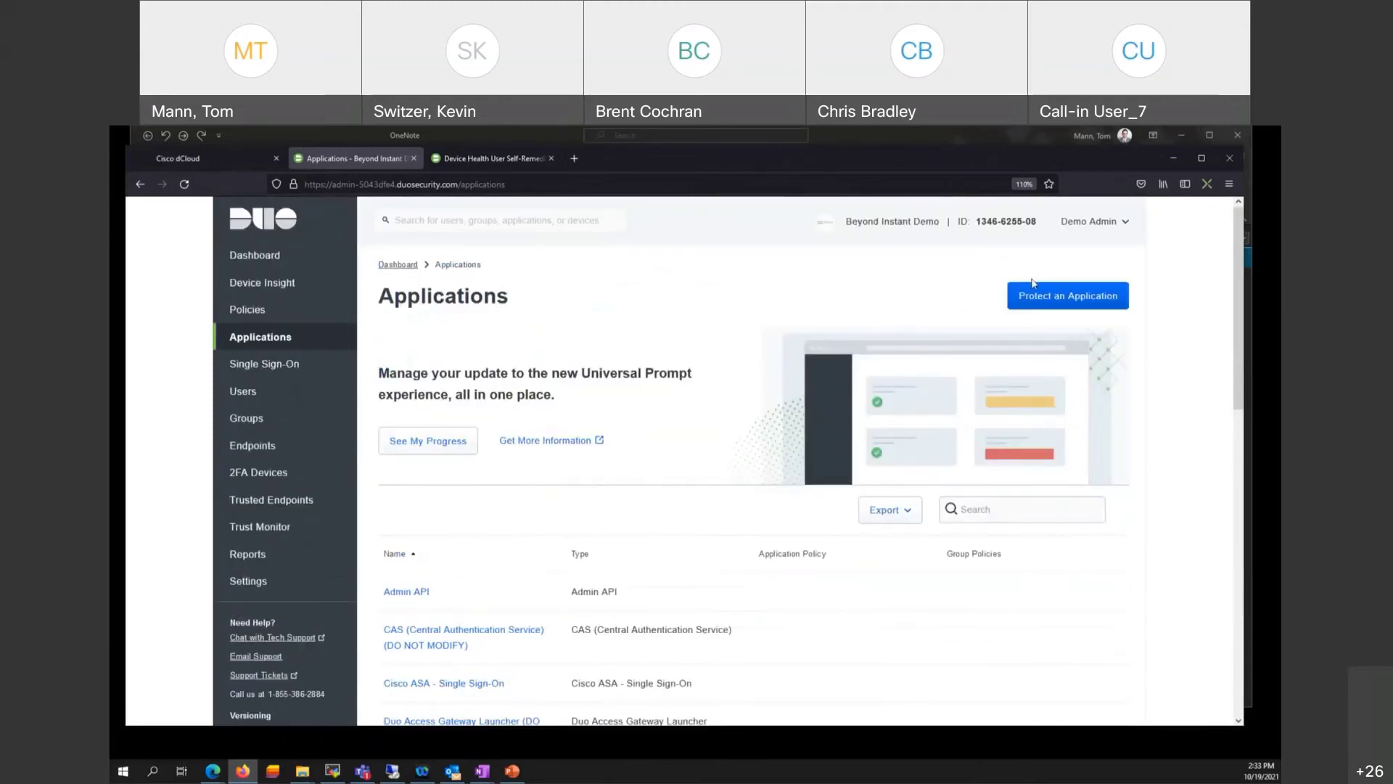
left_click(1016, 298)
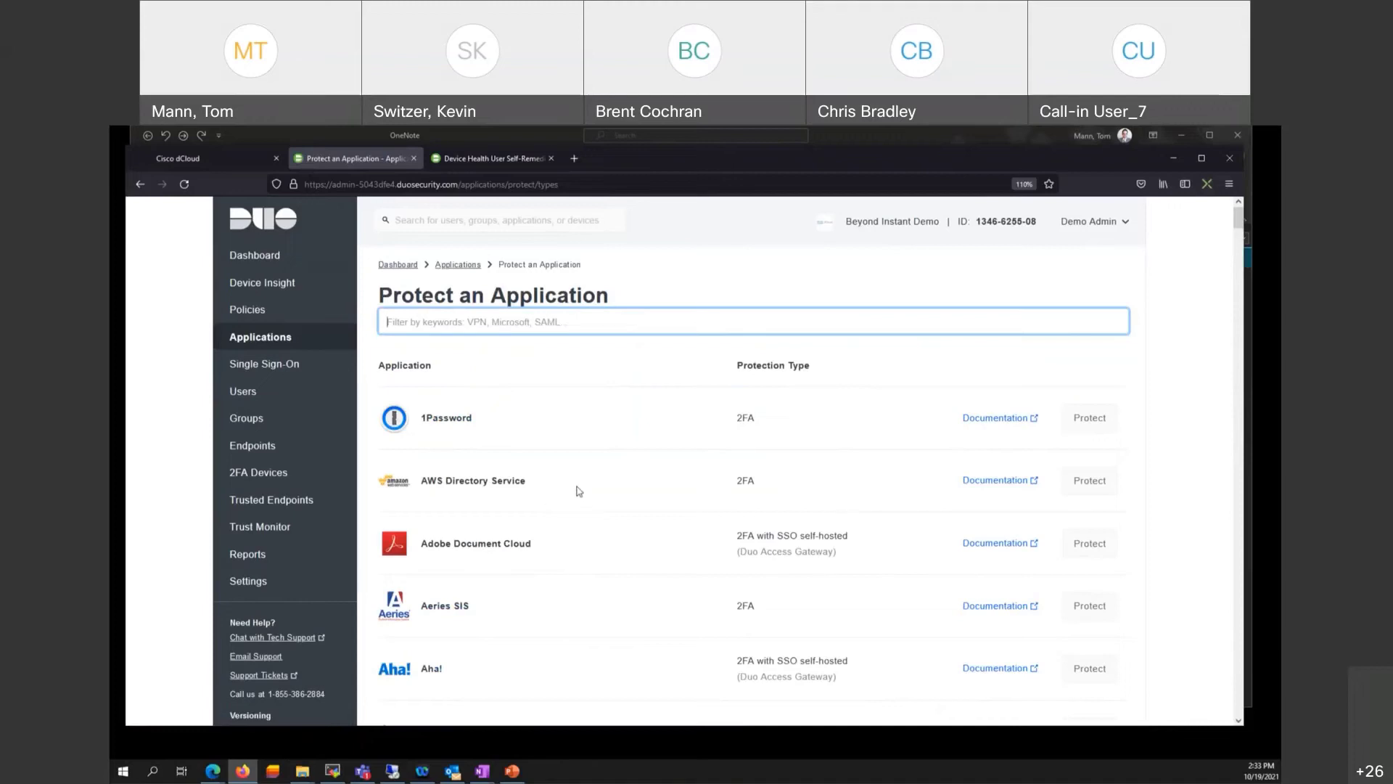
scroll(579, 489, "down", 2)
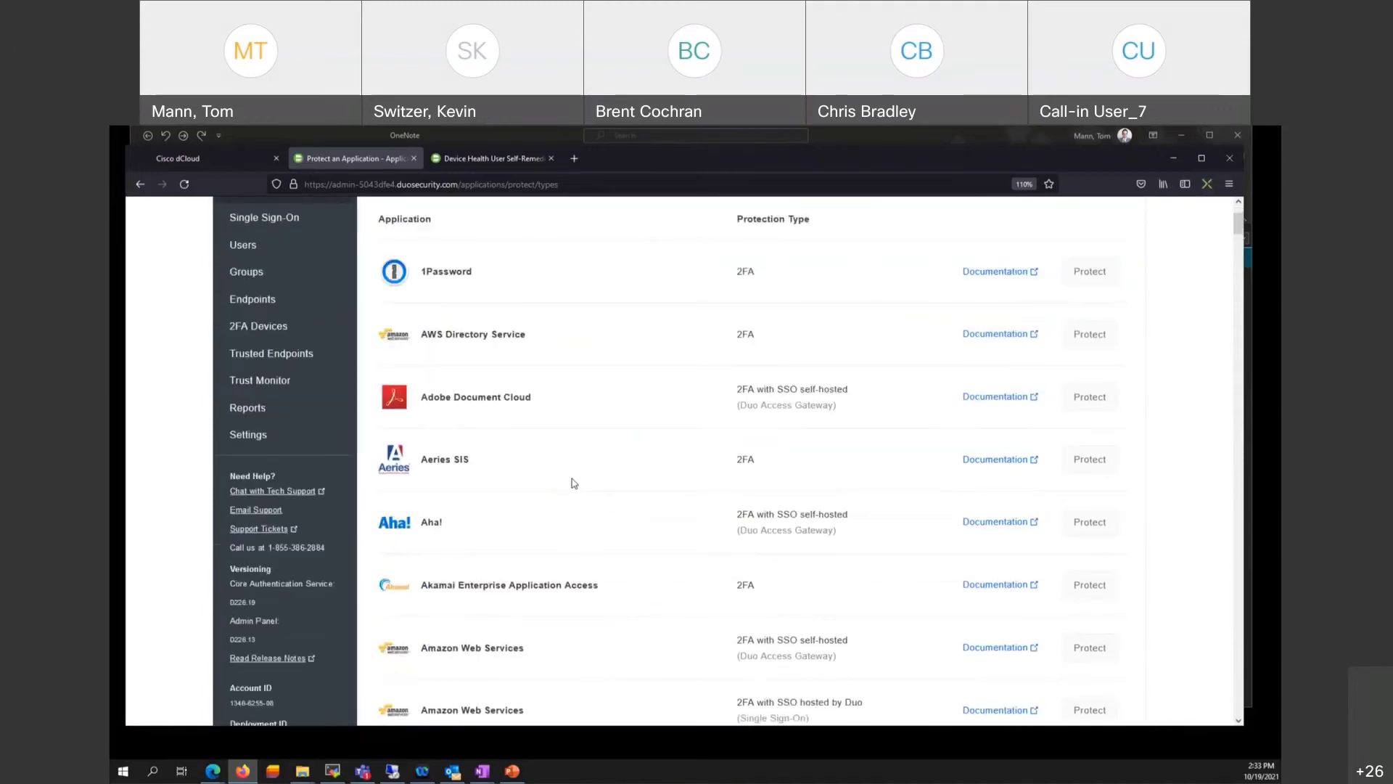
scroll(572, 479, "down", 6)
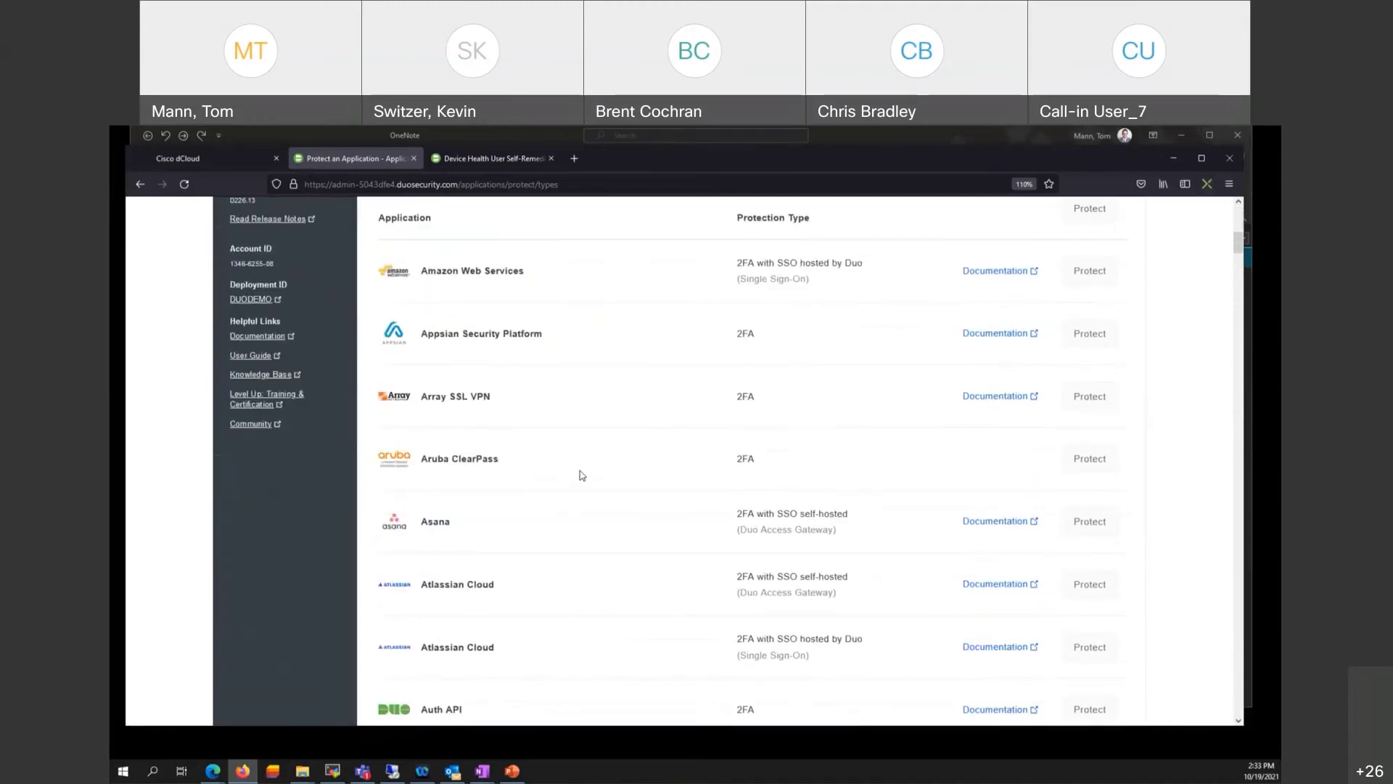
scroll(580, 479, "down", 4)
scroll(580, 504, "down", 2)
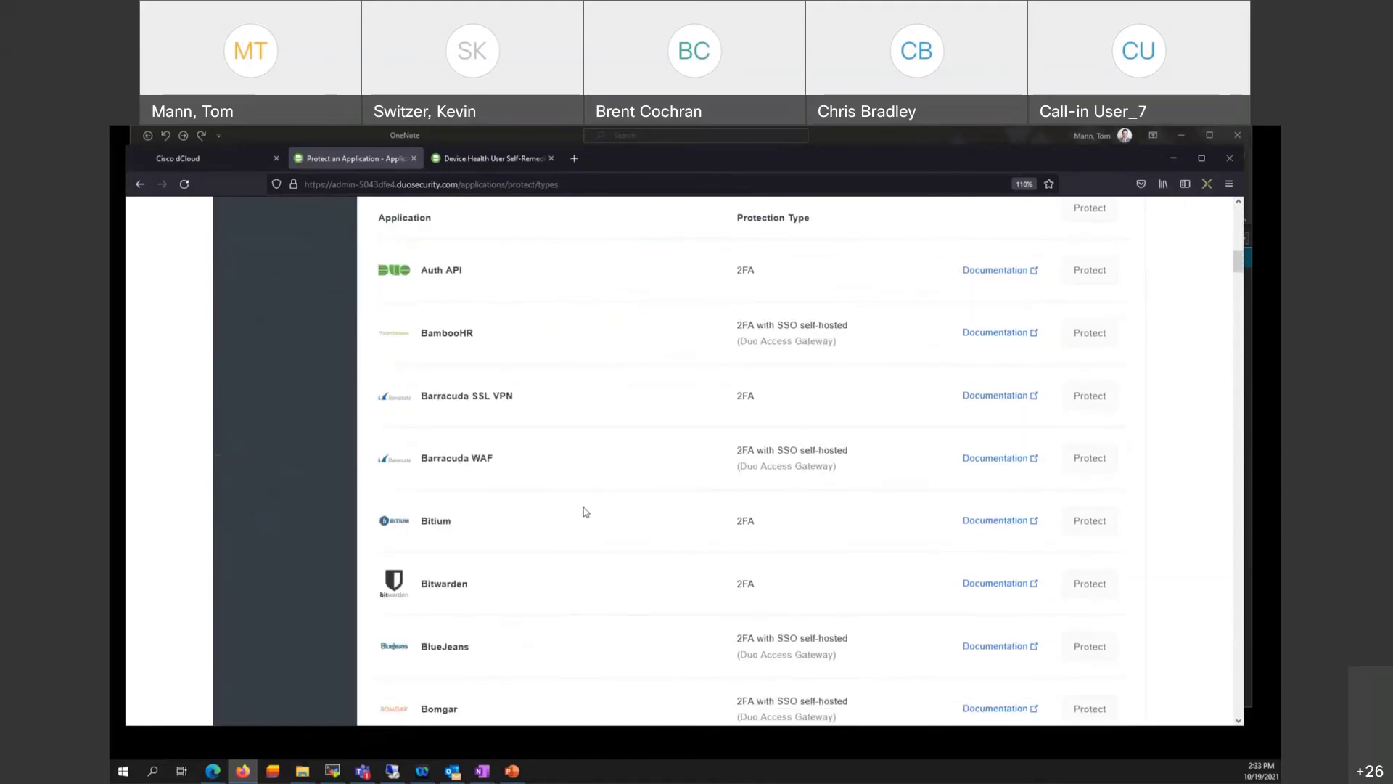
scroll(585, 512, "down", 6)
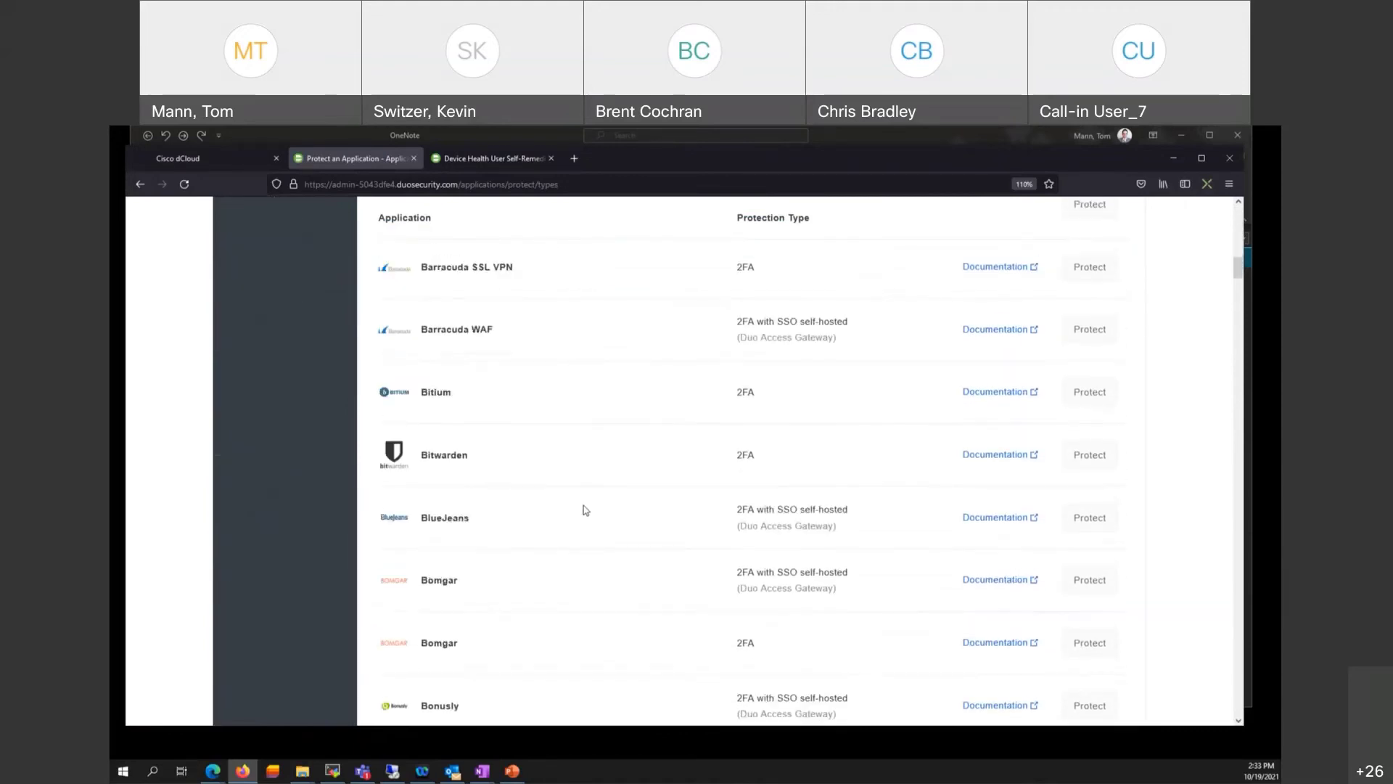
scroll(585, 508, "down", 8)
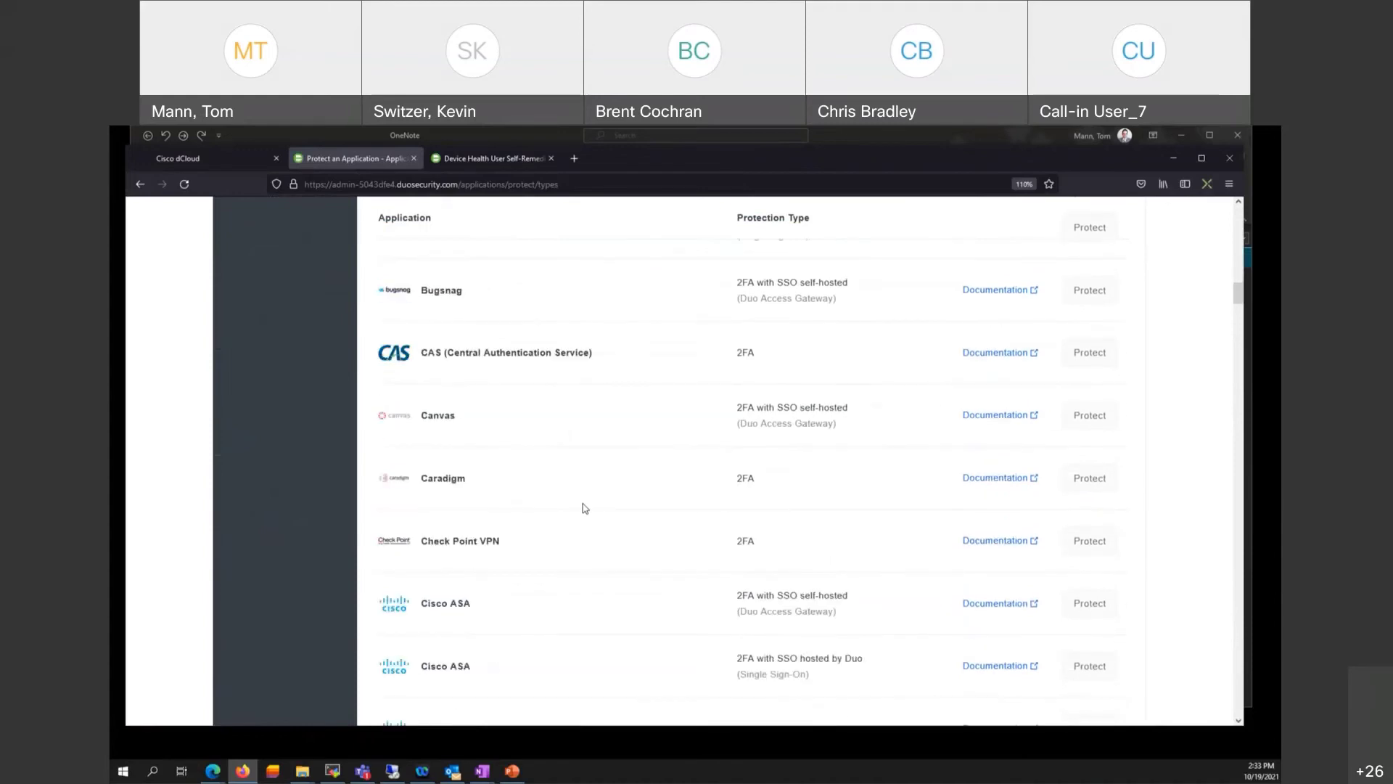
scroll(585, 512, "down", 4)
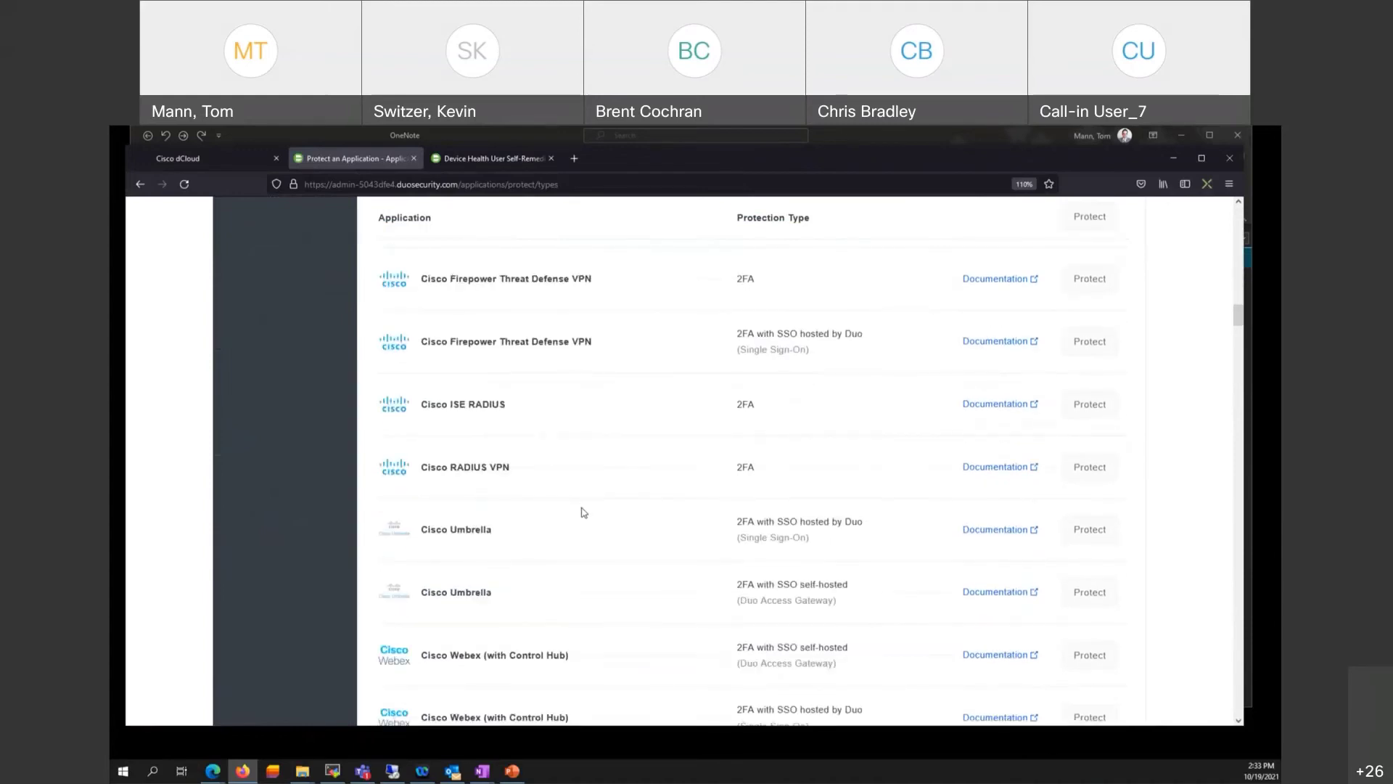
scroll(583, 507, "down", 5)
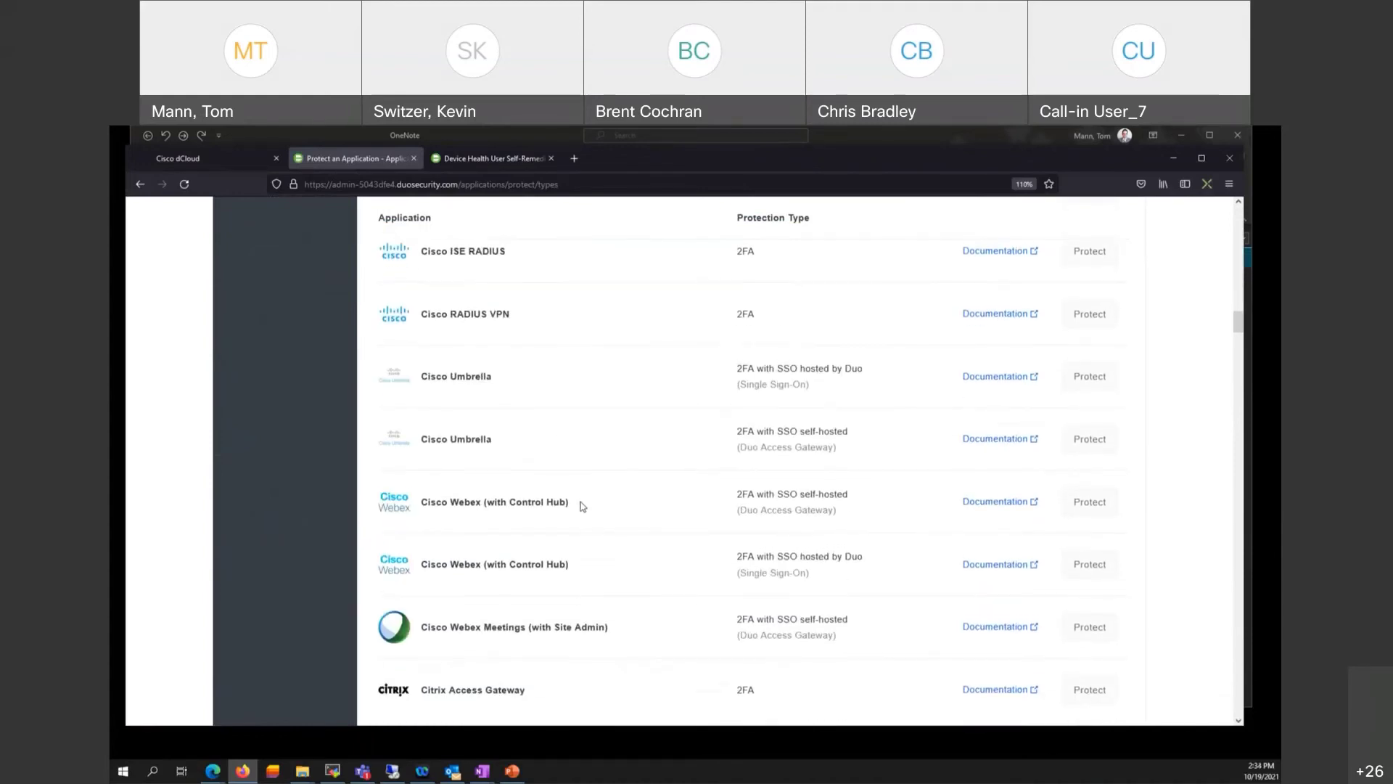
scroll(583, 508, "down", 11)
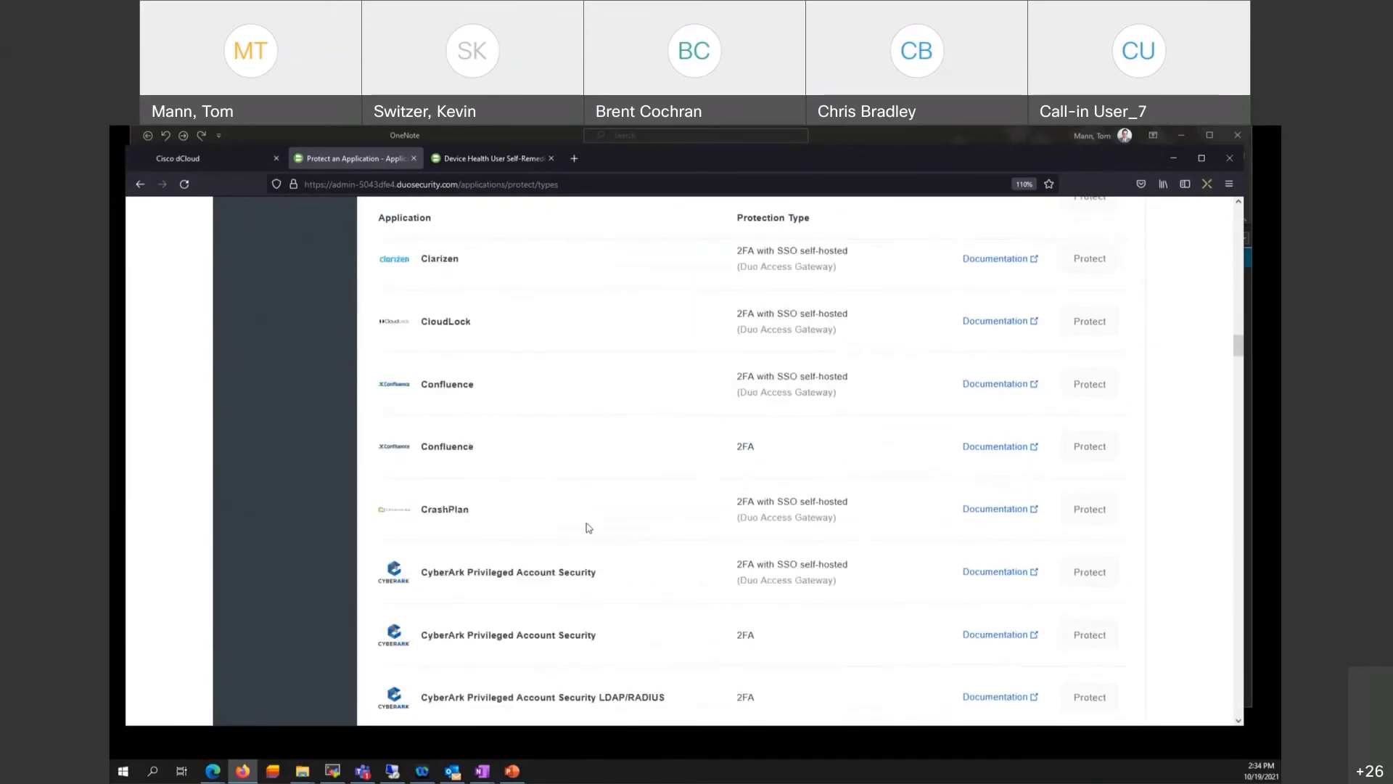
scroll(573, 535, "down", 5)
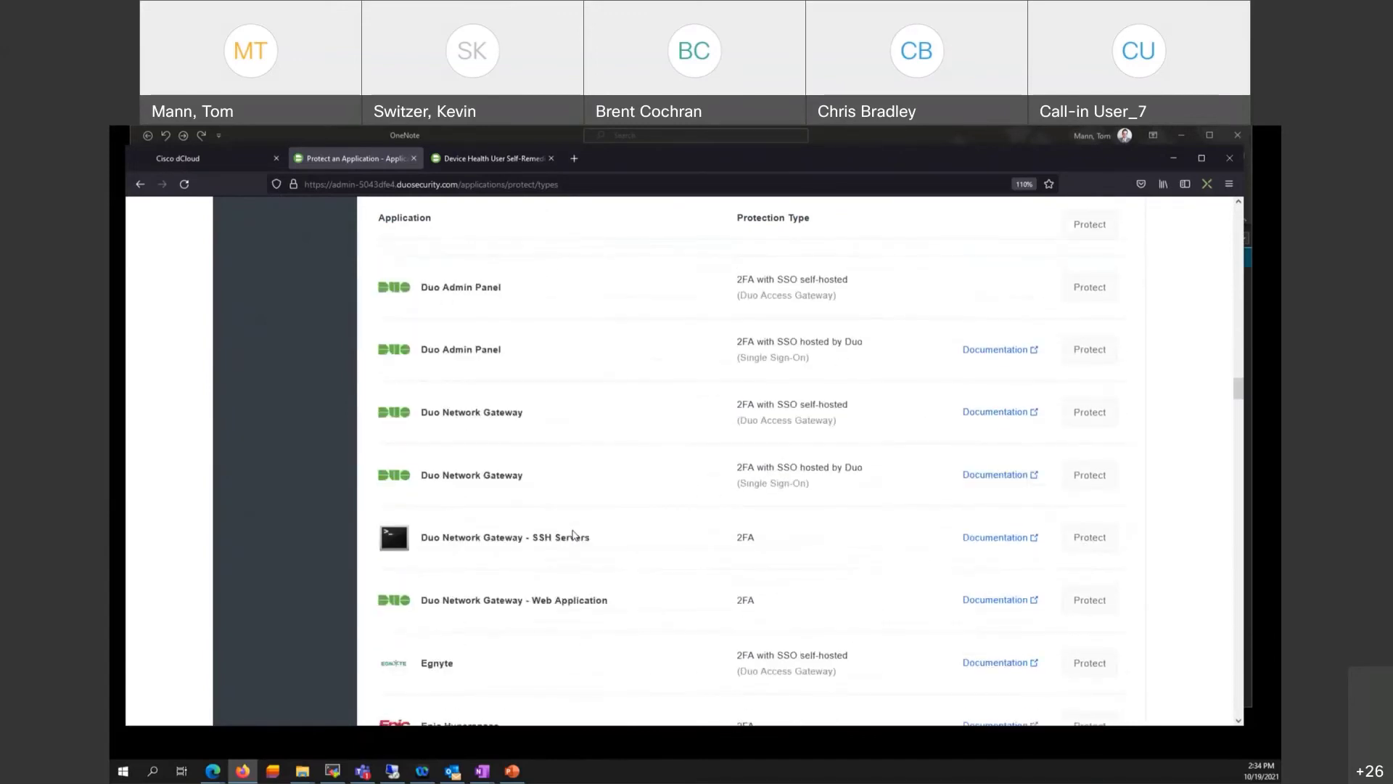
scroll(574, 535, "down", 9)
scroll(569, 436, "up", 11)
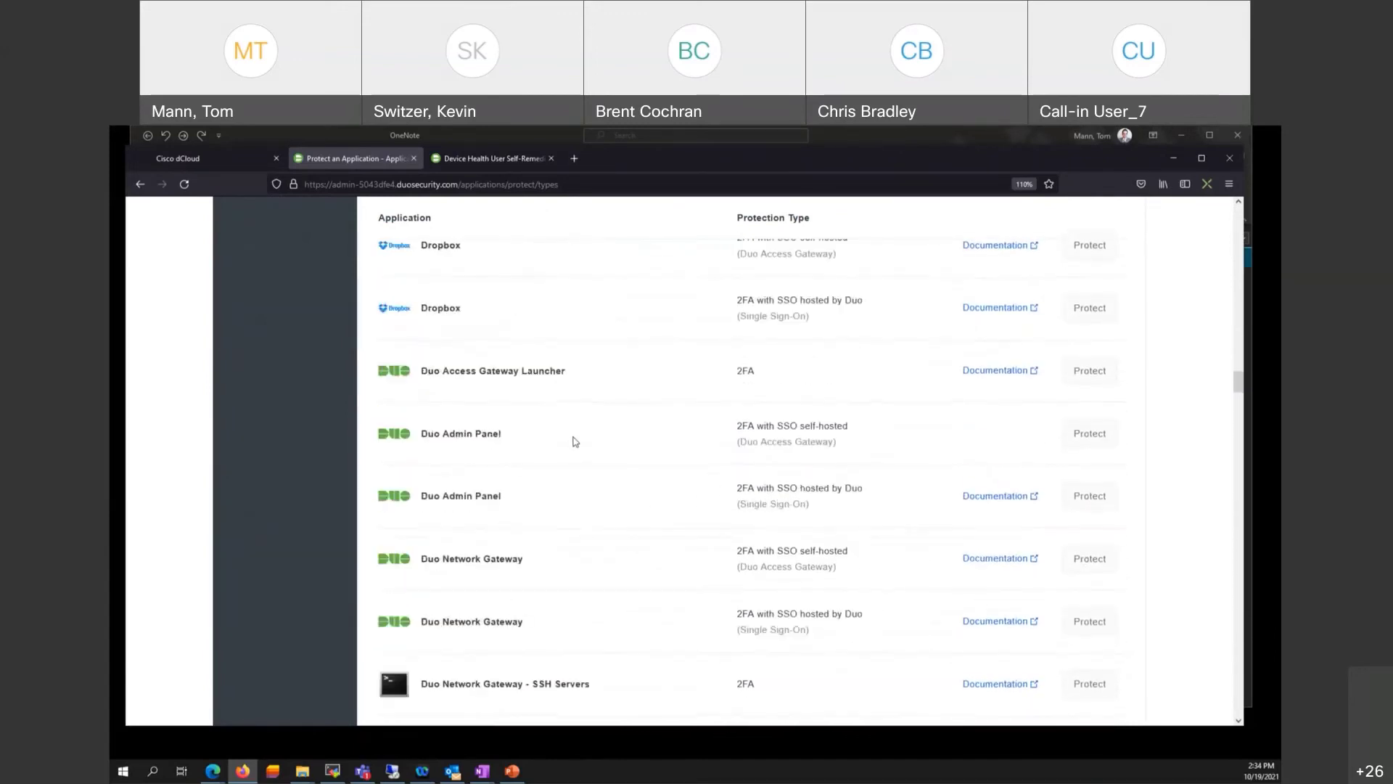
scroll(576, 442, "up", 20)
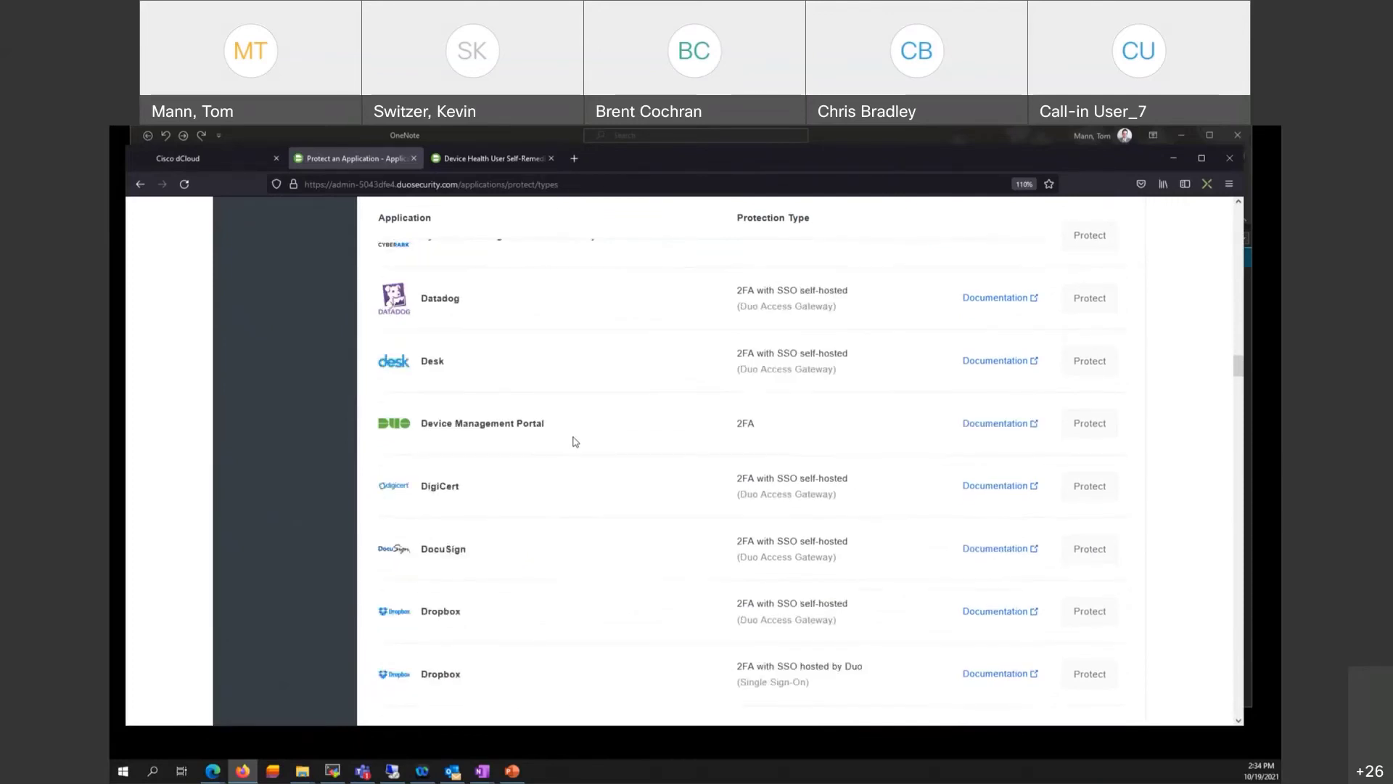
scroll(575, 442, "up", 20)
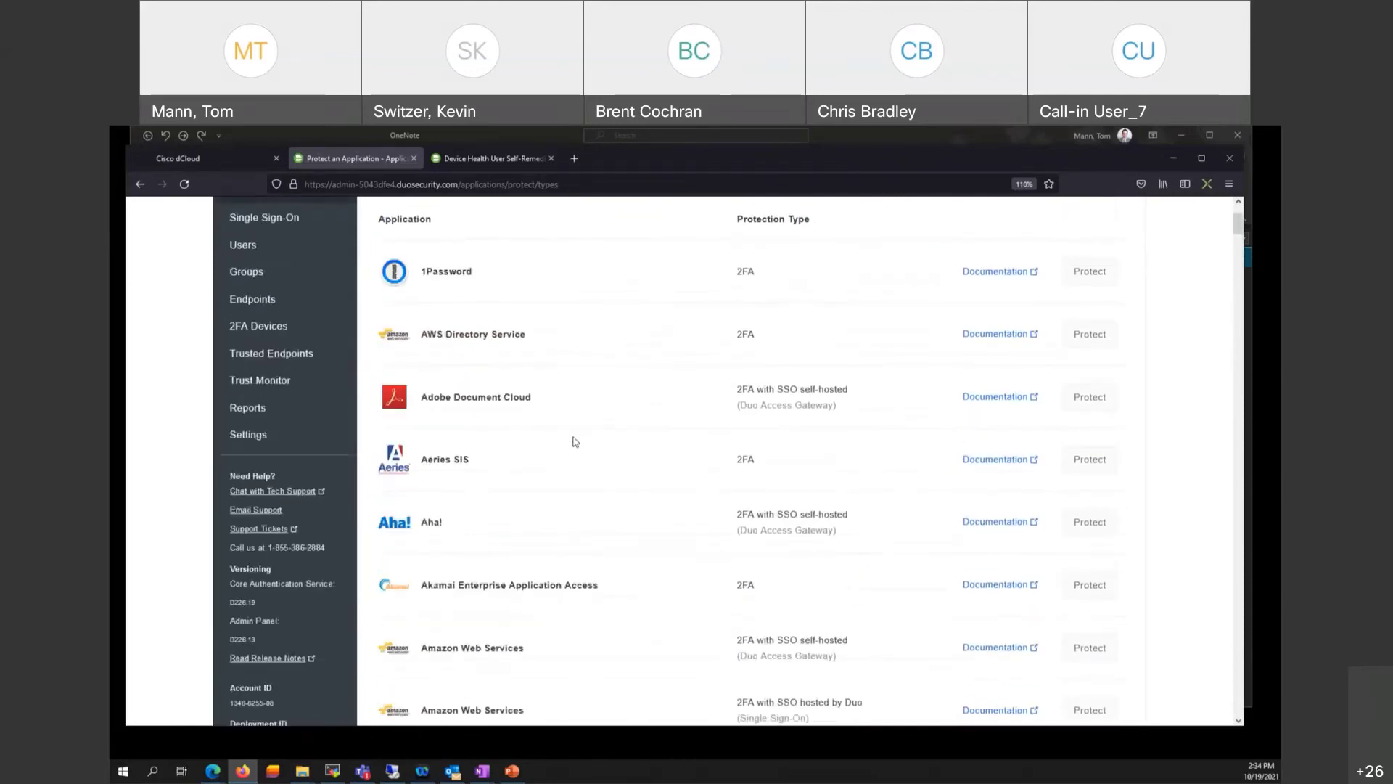
Step: Filter the Protect an Application catalog by "saml" and review the matching applications and their protection types
left_click(450, 319)
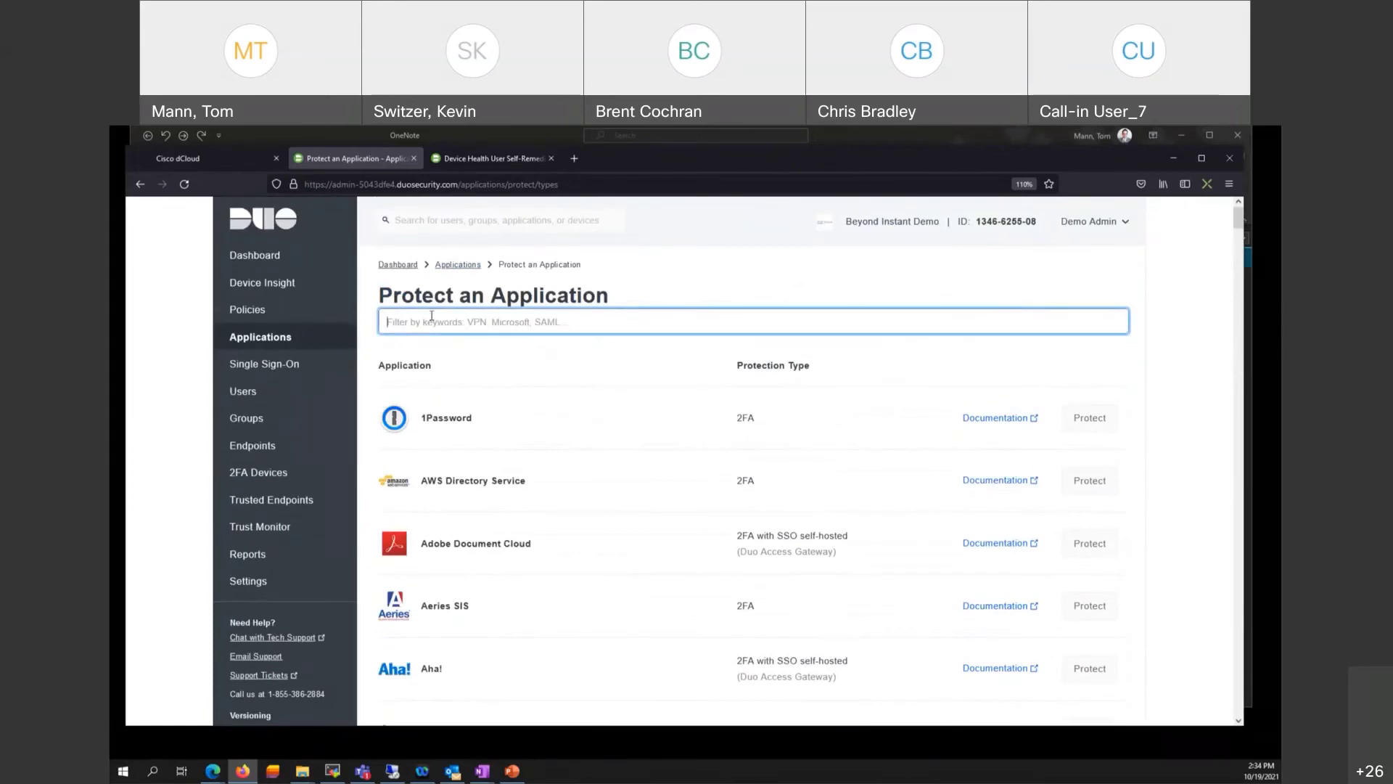
type("saml")
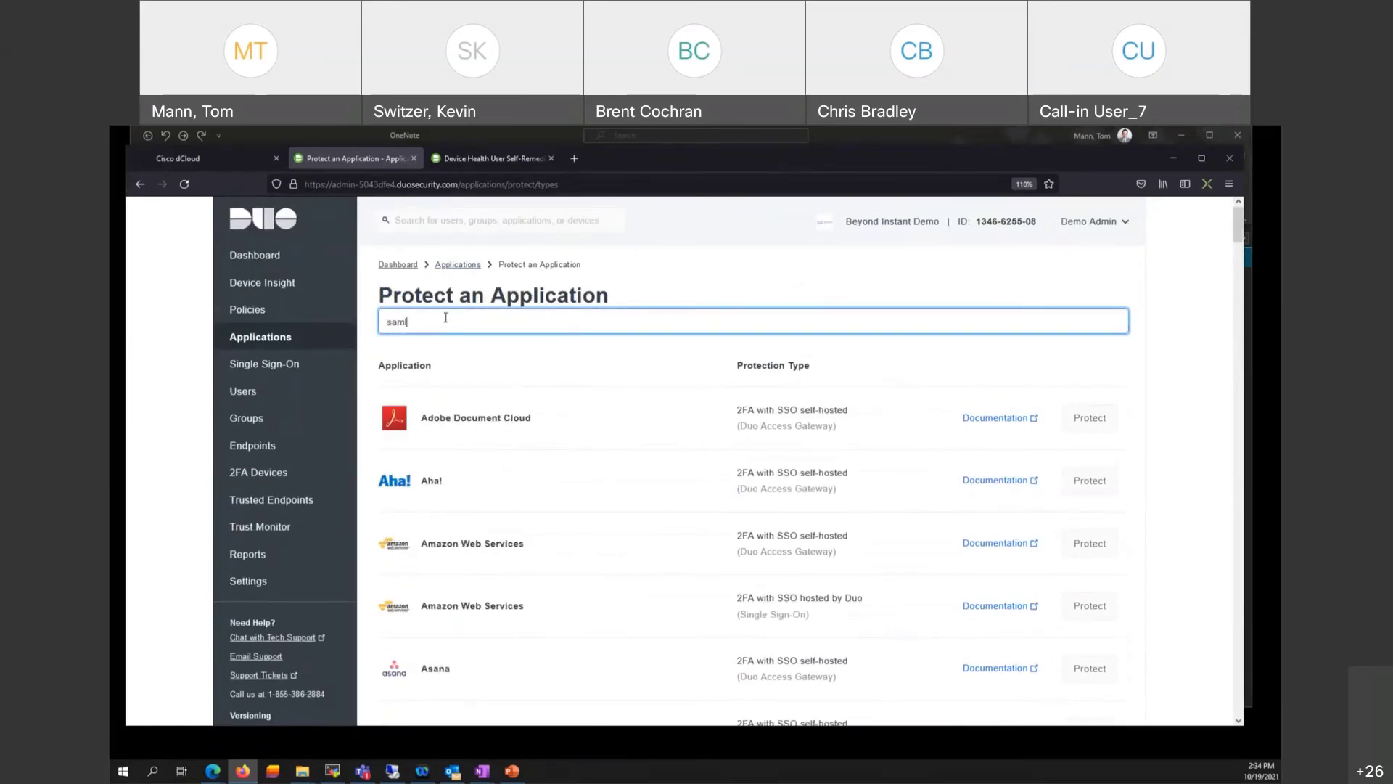
scroll(529, 500, "down", 1)
scroll(544, 519, "down", 2)
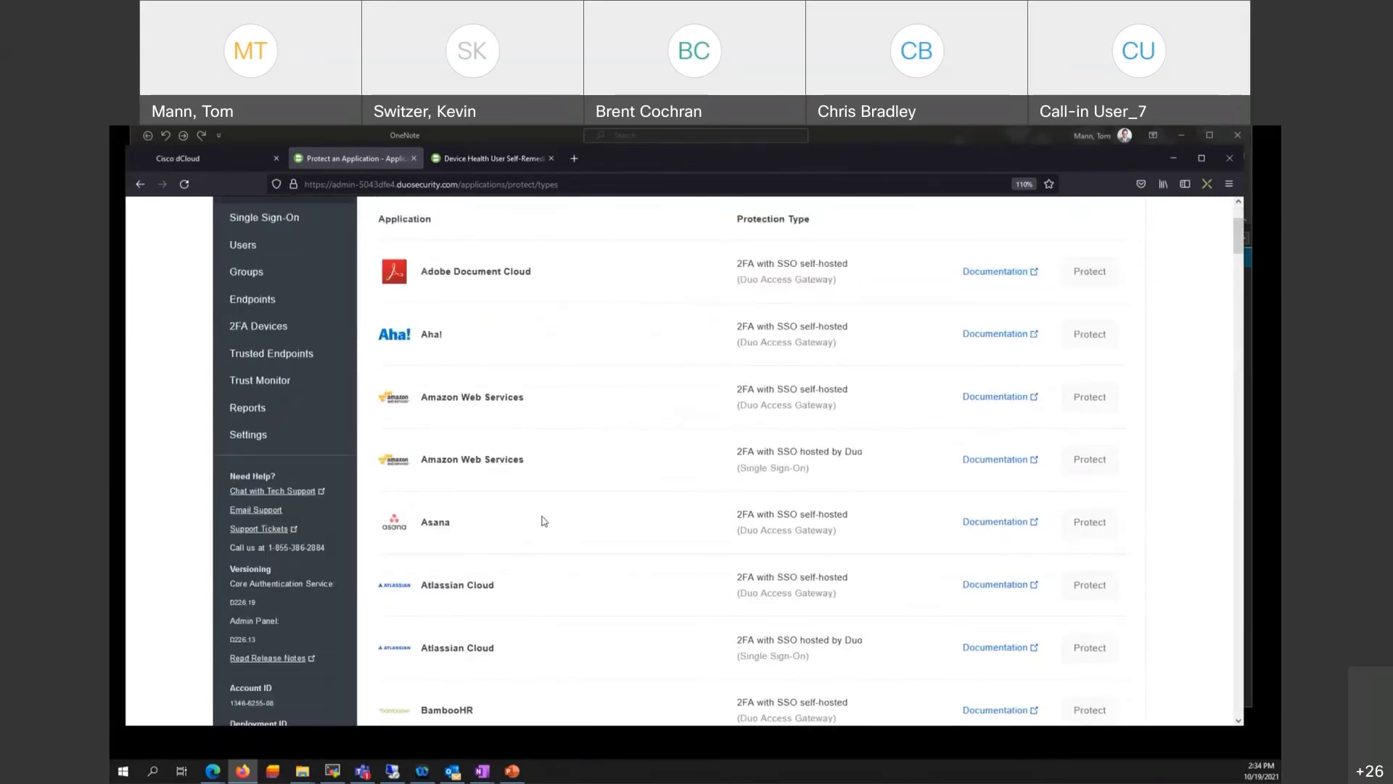
scroll(544, 516, "up", 3)
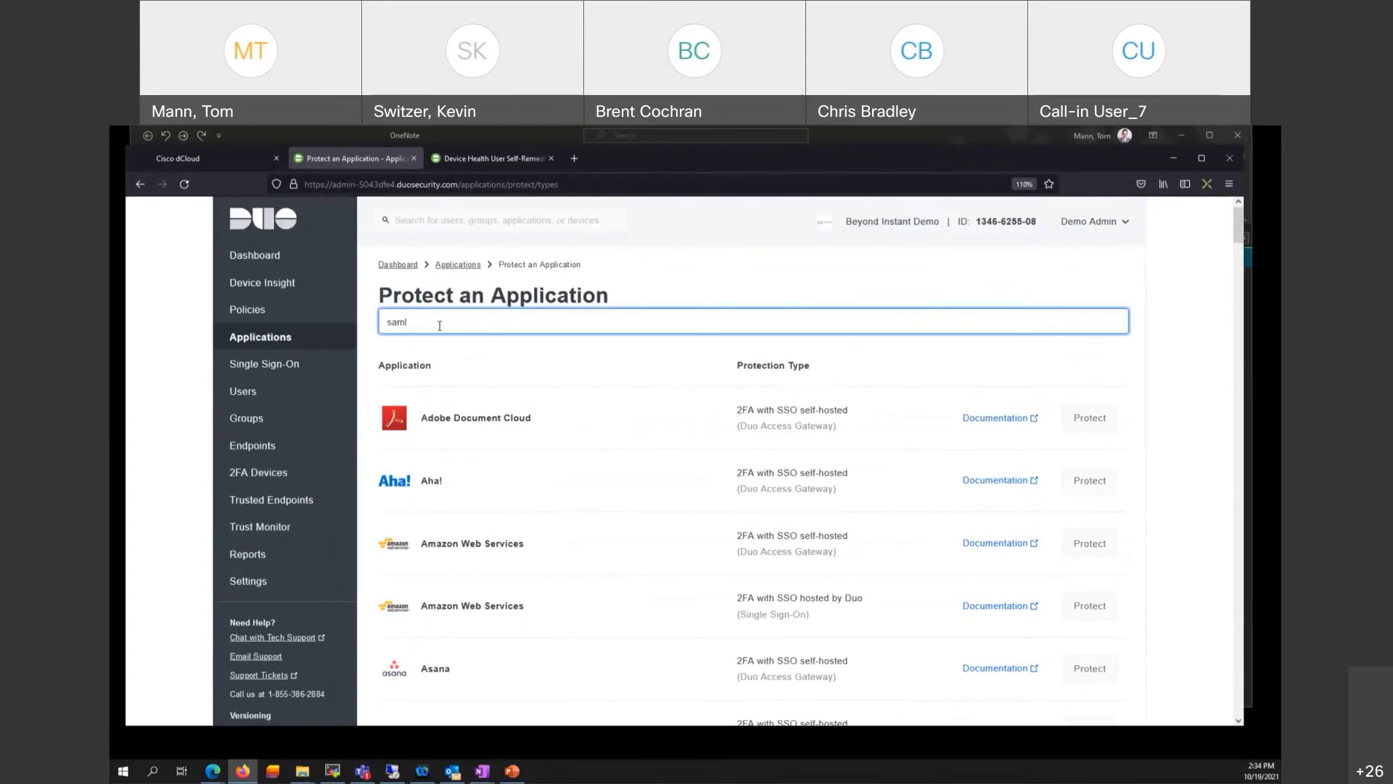
left_click_drag(1238, 234, 1175, 629)
scroll(525, 552, "down", 5)
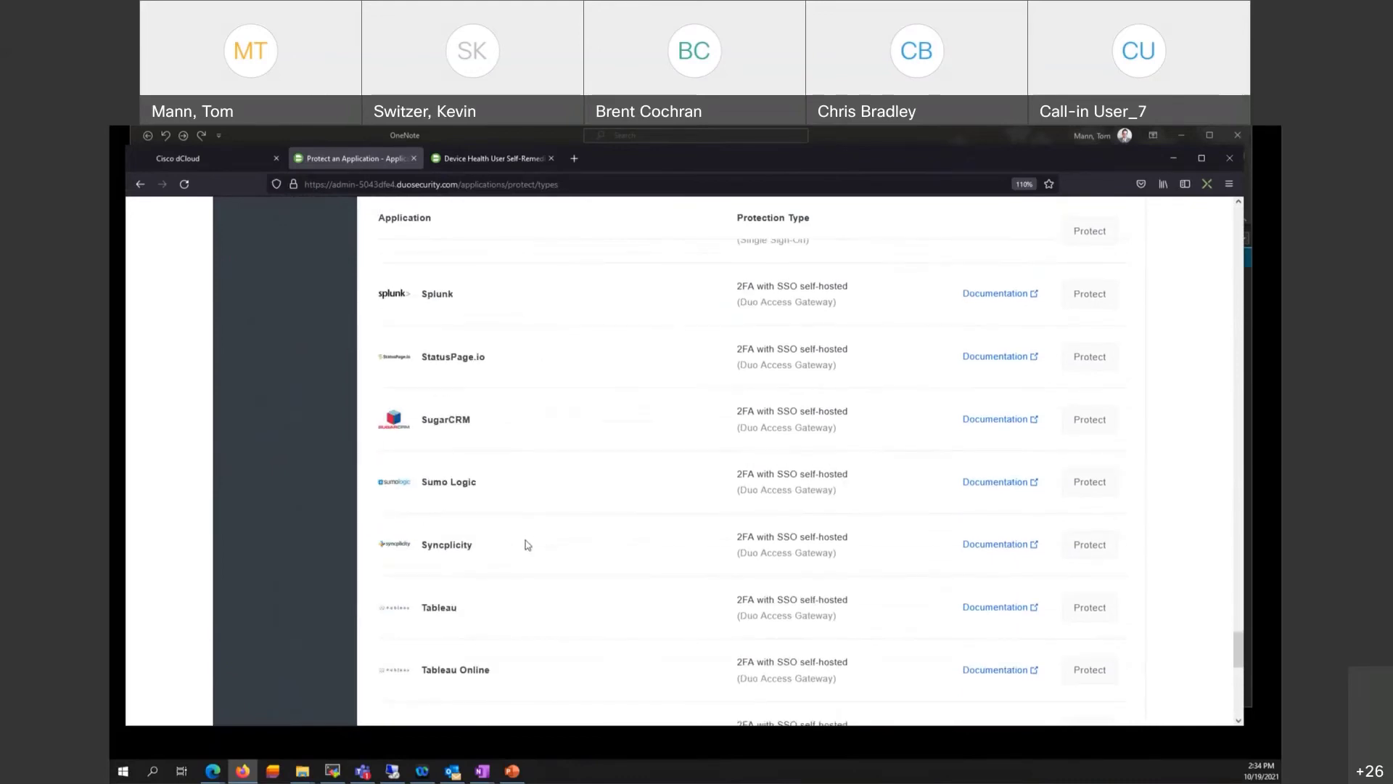
scroll(526, 545, "up", 6)
scroll(459, 518, "up", 5)
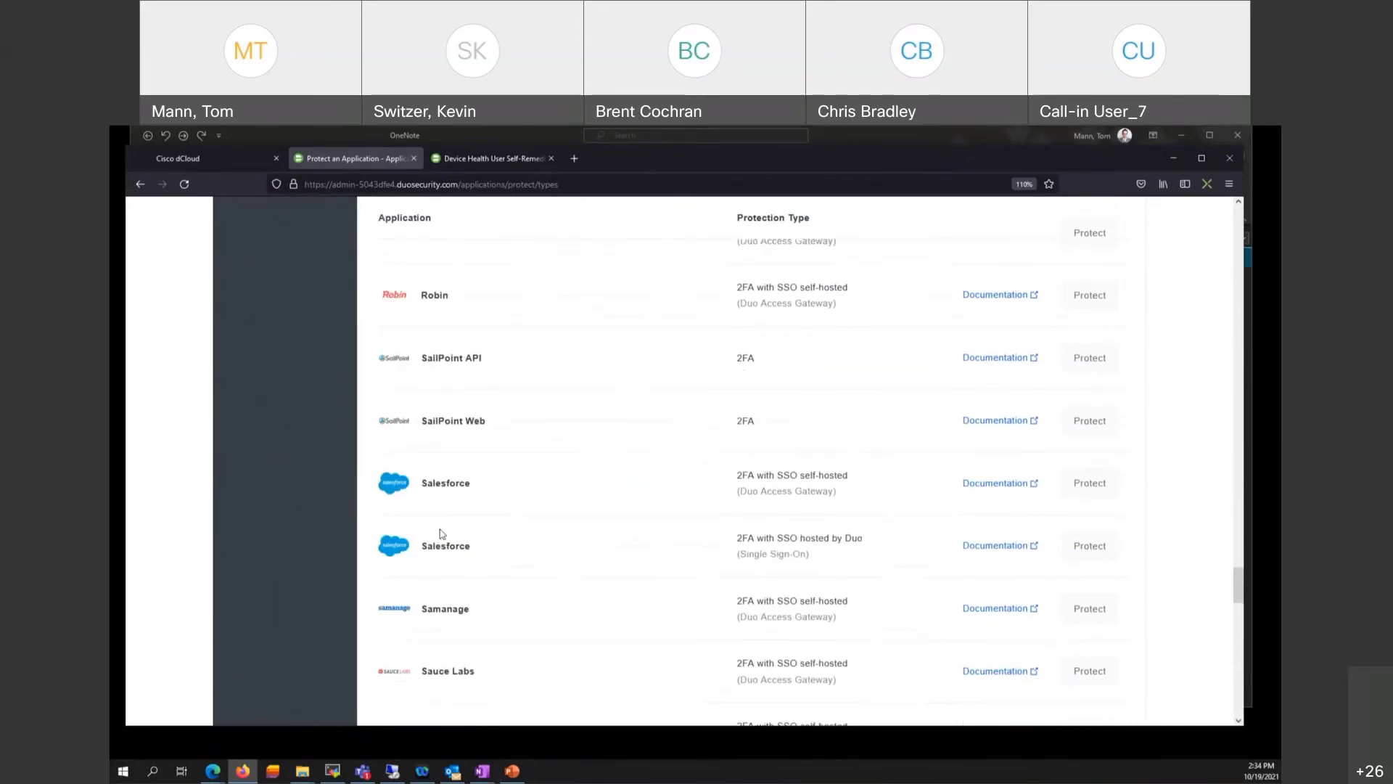
scroll(441, 534, "up", 3)
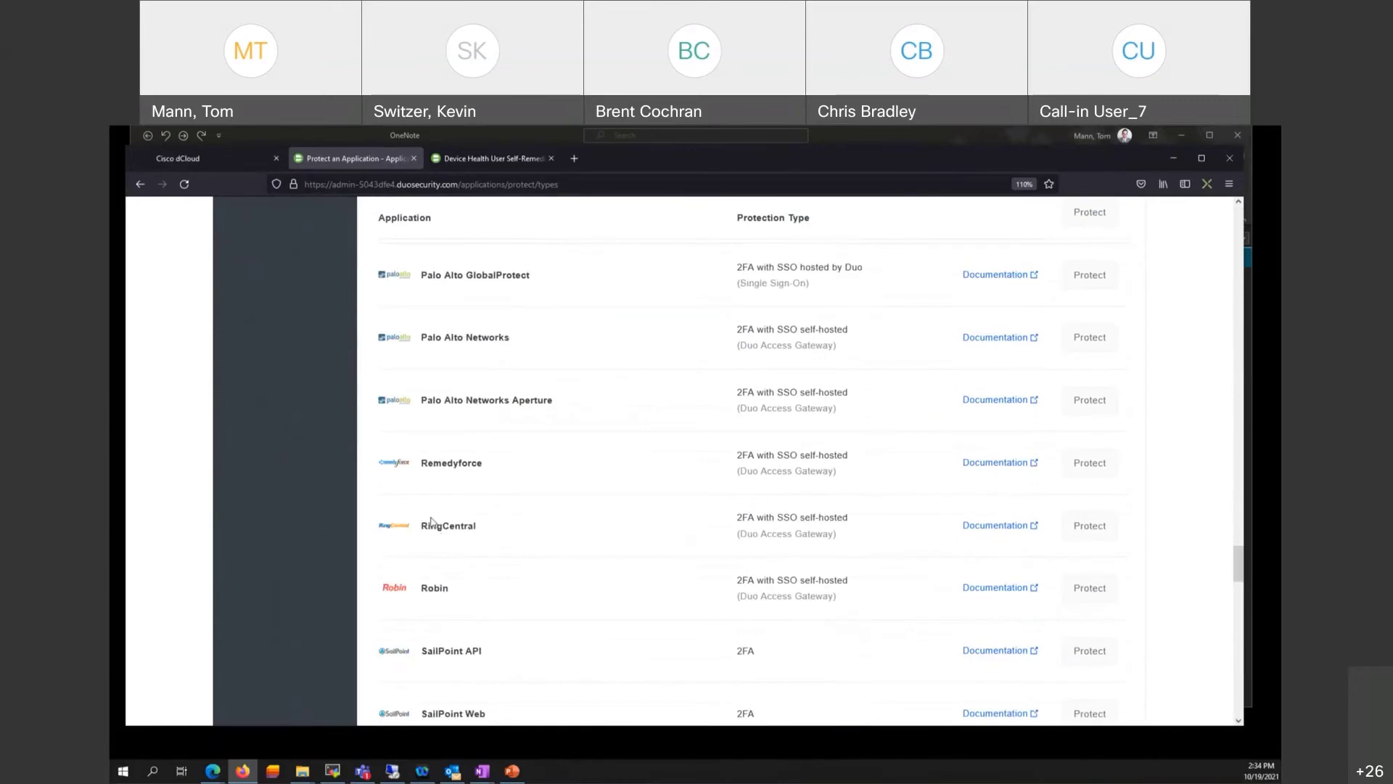
Step: Open the Single Sign-On page and review the configured authentication sources
left_click_drag(1237, 568, 1204, 210)
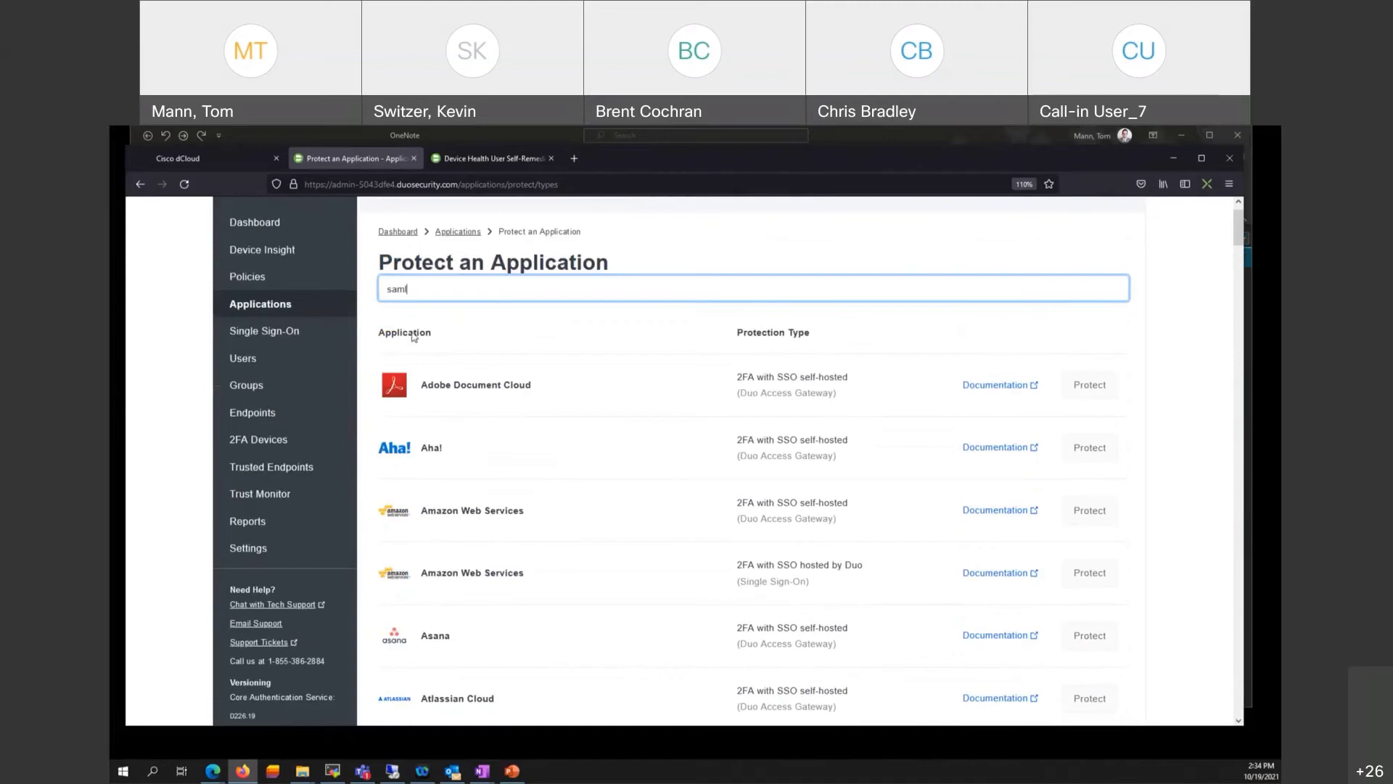
left_click(248, 341)
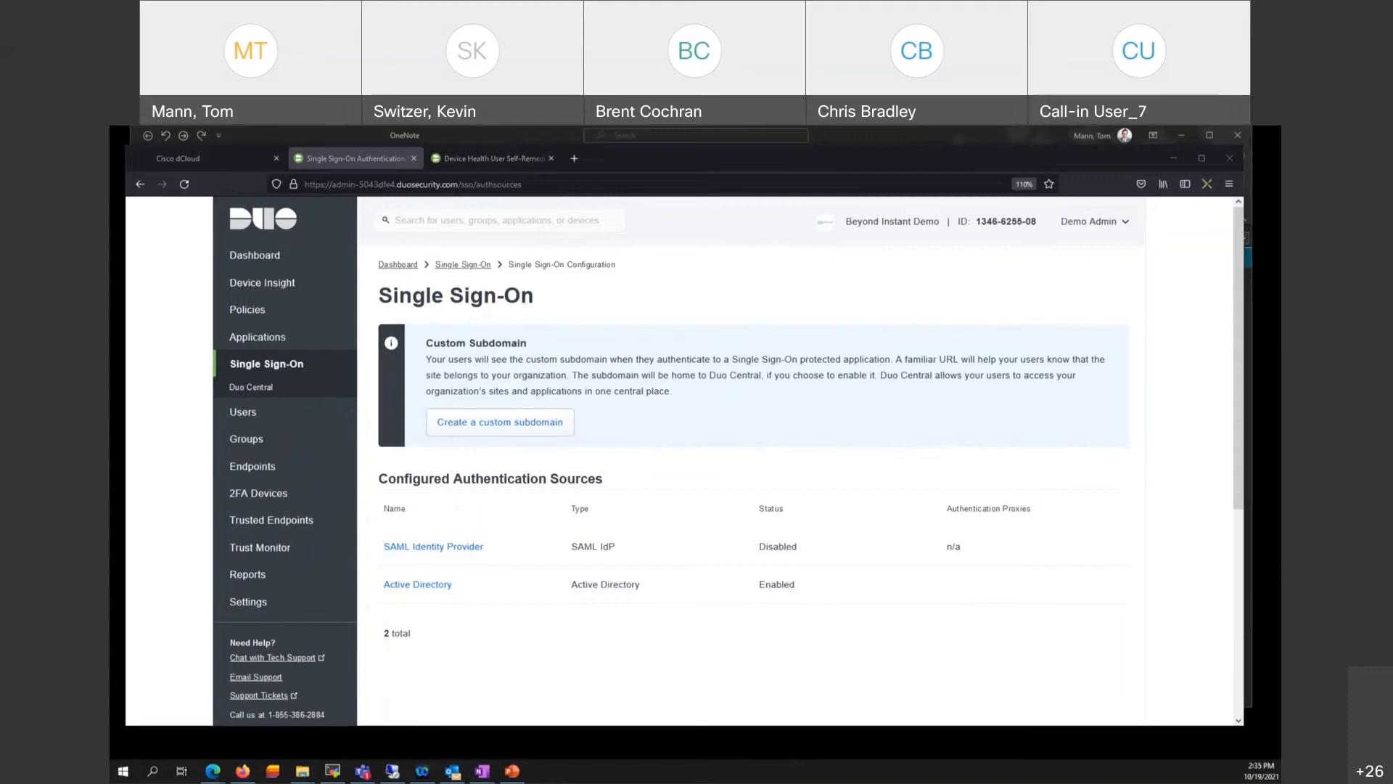
left_click(485, 159)
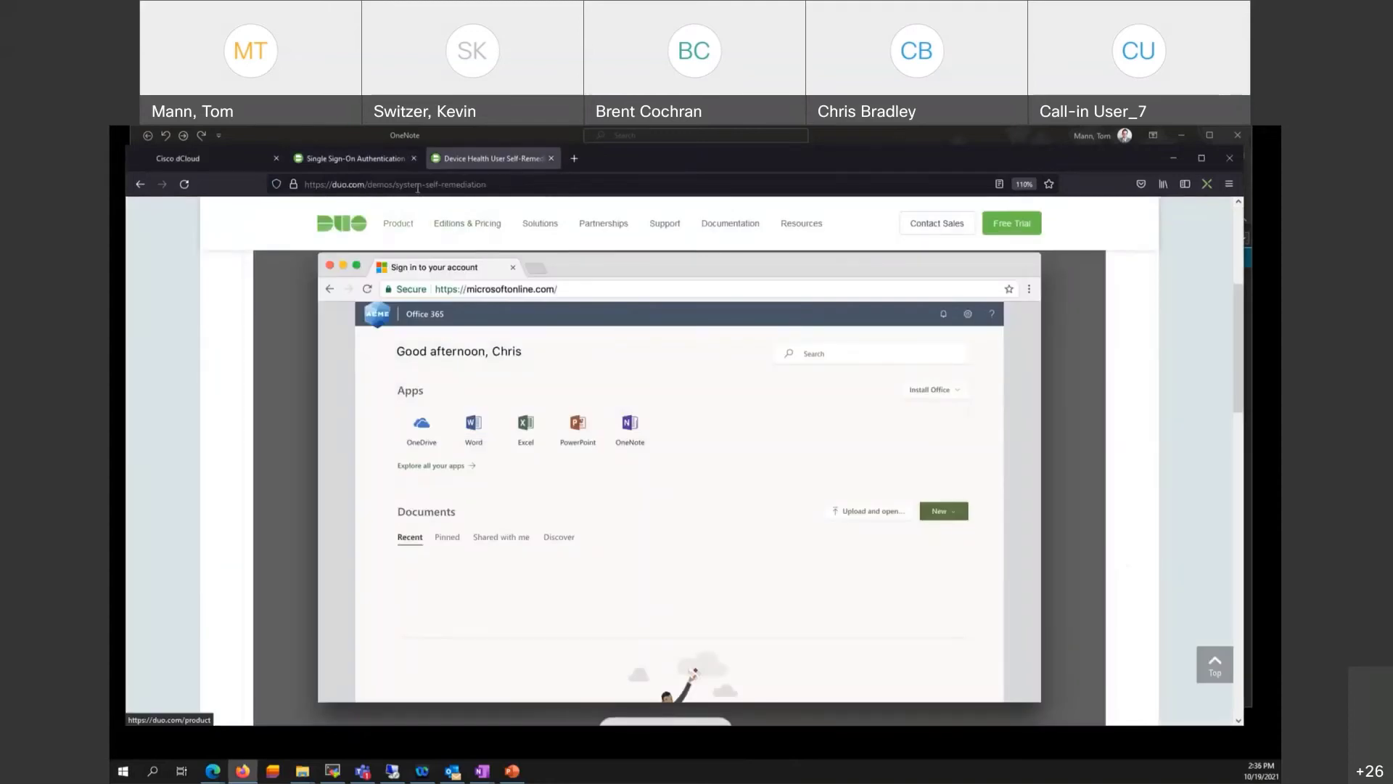
left_click(397, 184)
left_click_drag(396, 183, 498, 206)
key("BackSpace")
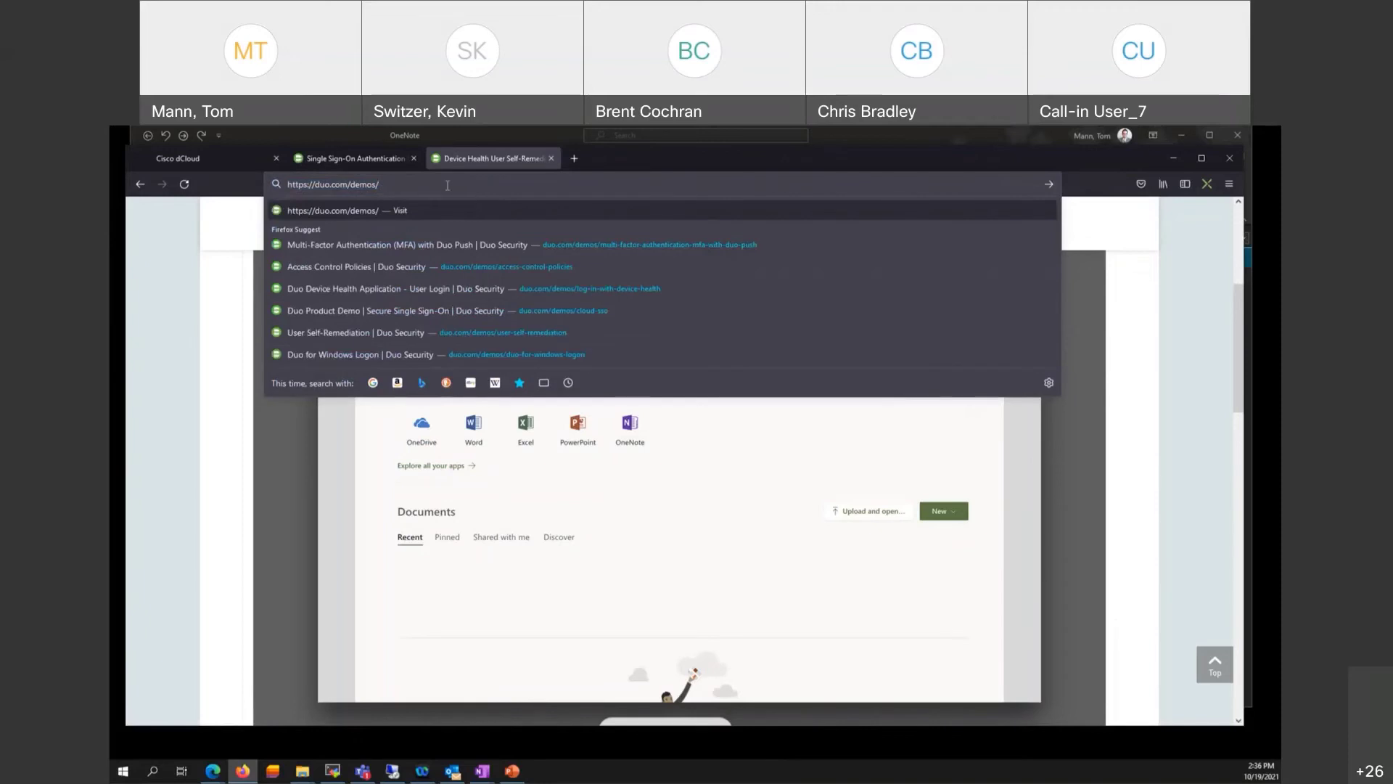
key("Return")
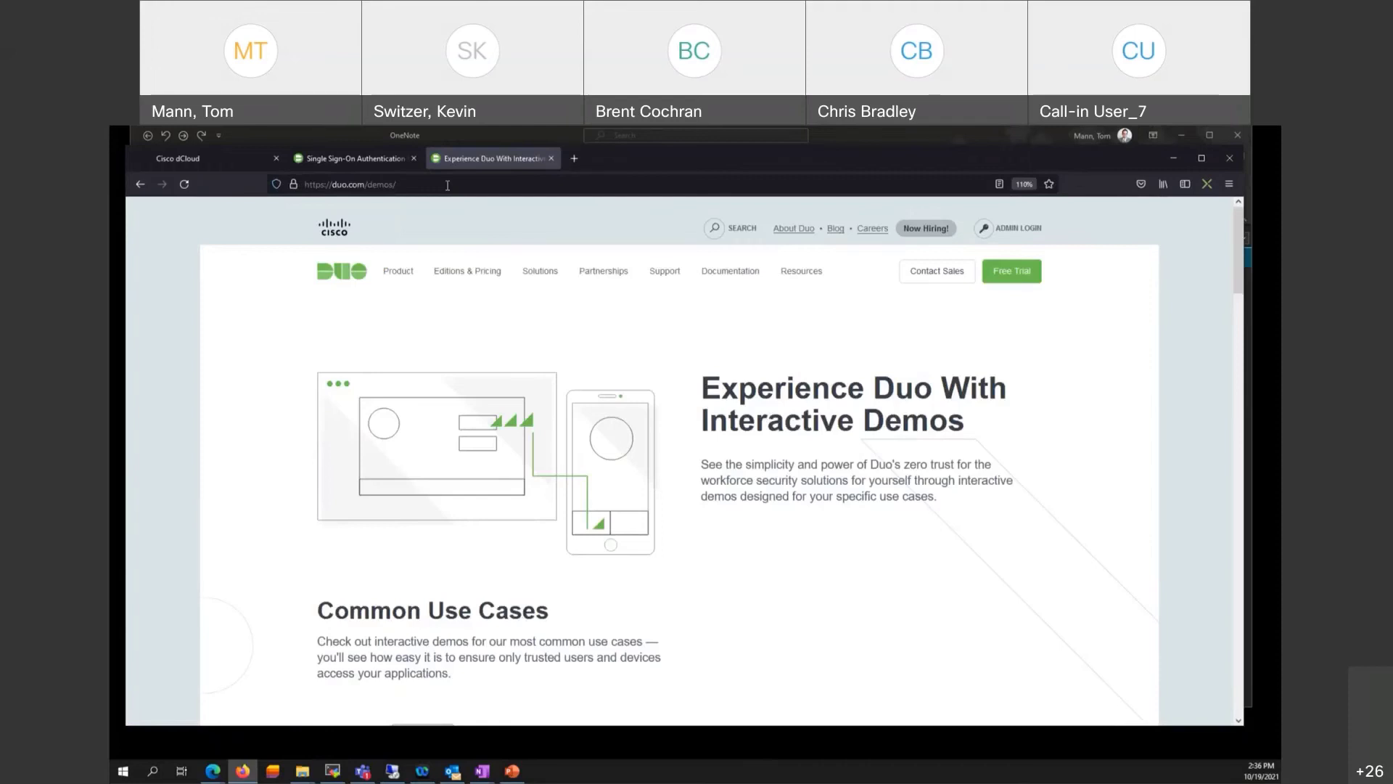
Step: Browse the interactive demos and open Duo for Windows Logon under Applications & Integrations to view its walkthrough
scroll(561, 426, "down", 5)
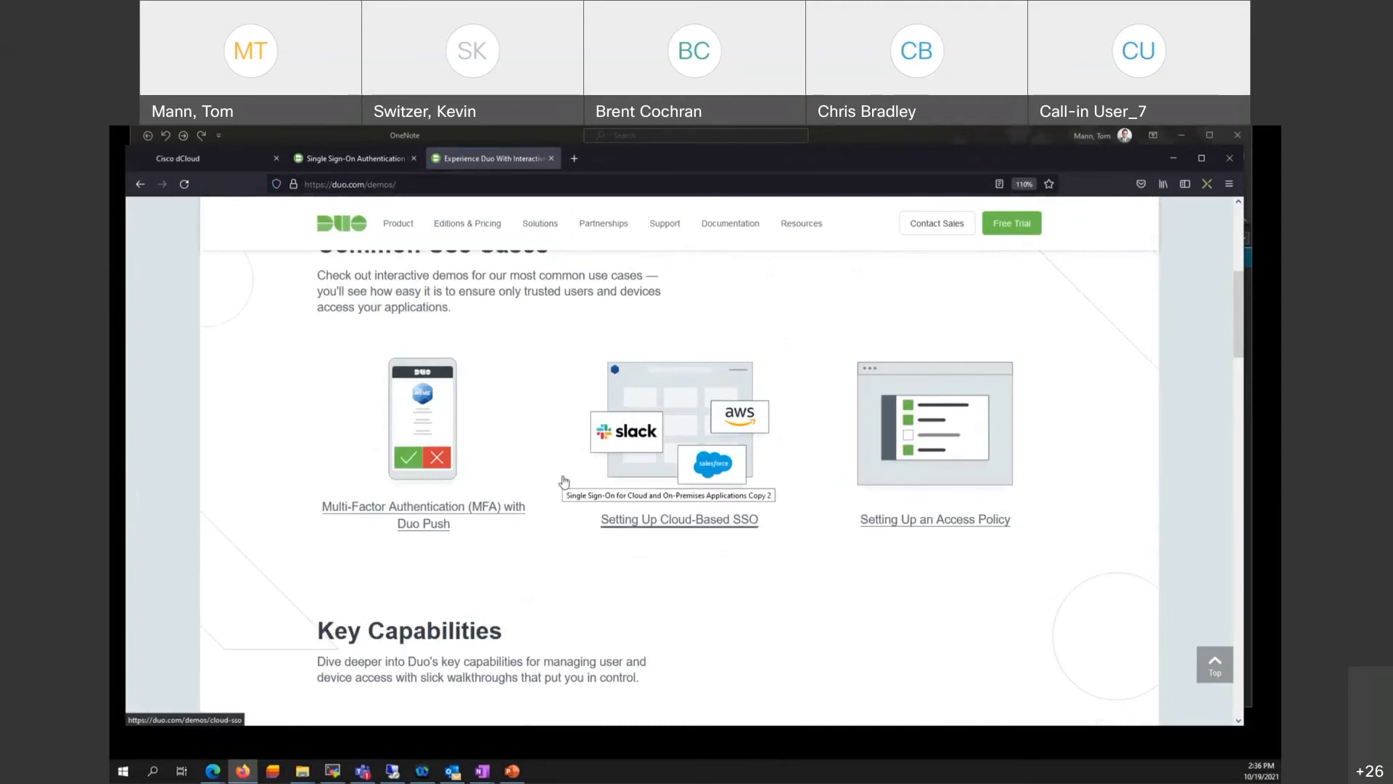
scroll(564, 481, "down", 5)
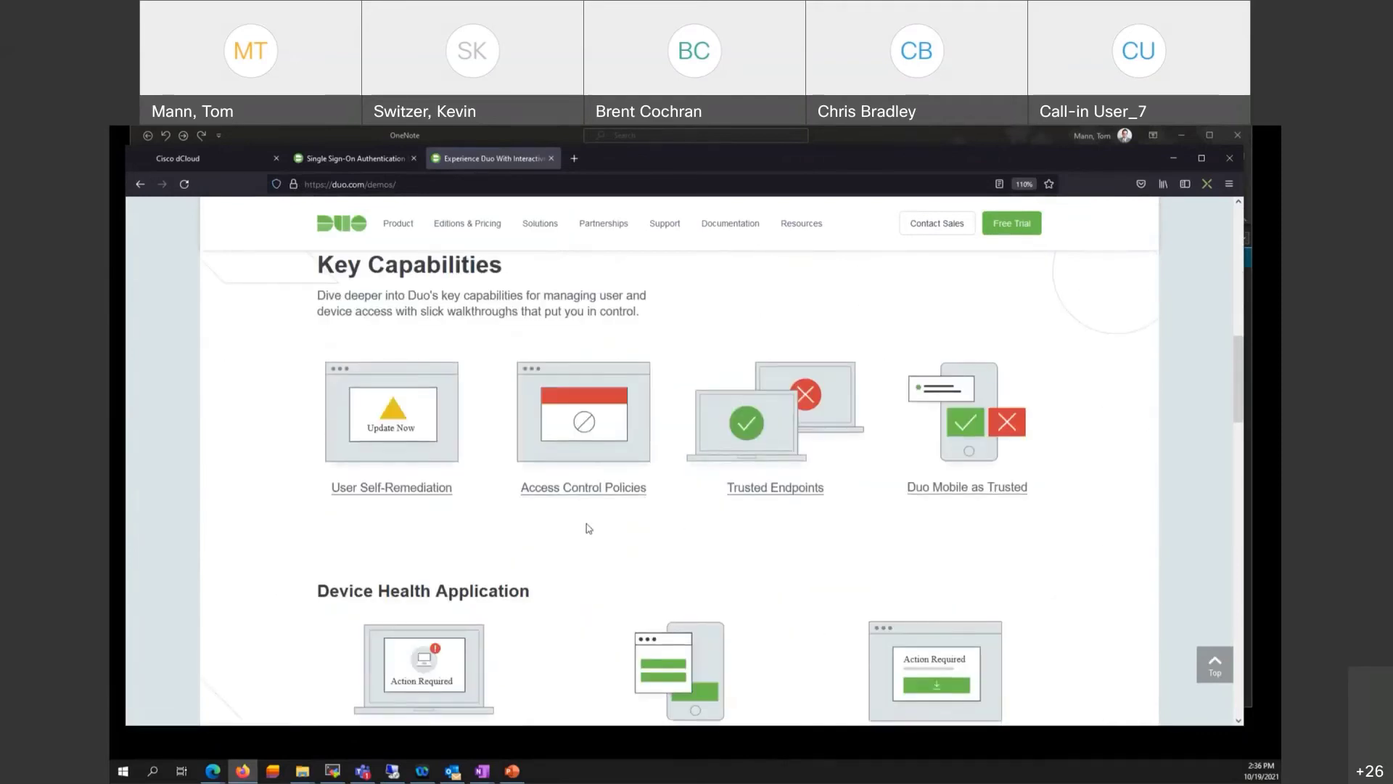
scroll(585, 526, "down", 1)
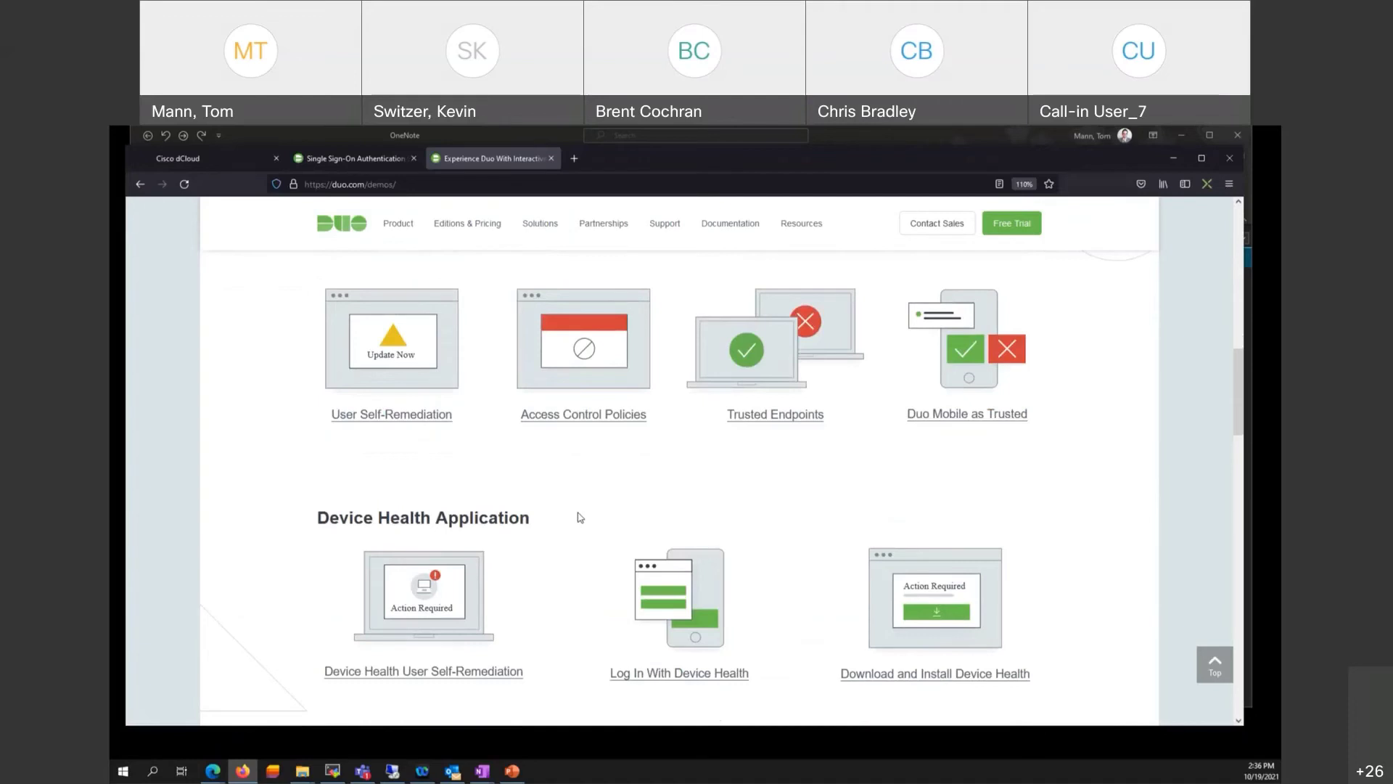
scroll(581, 516, "down", 5)
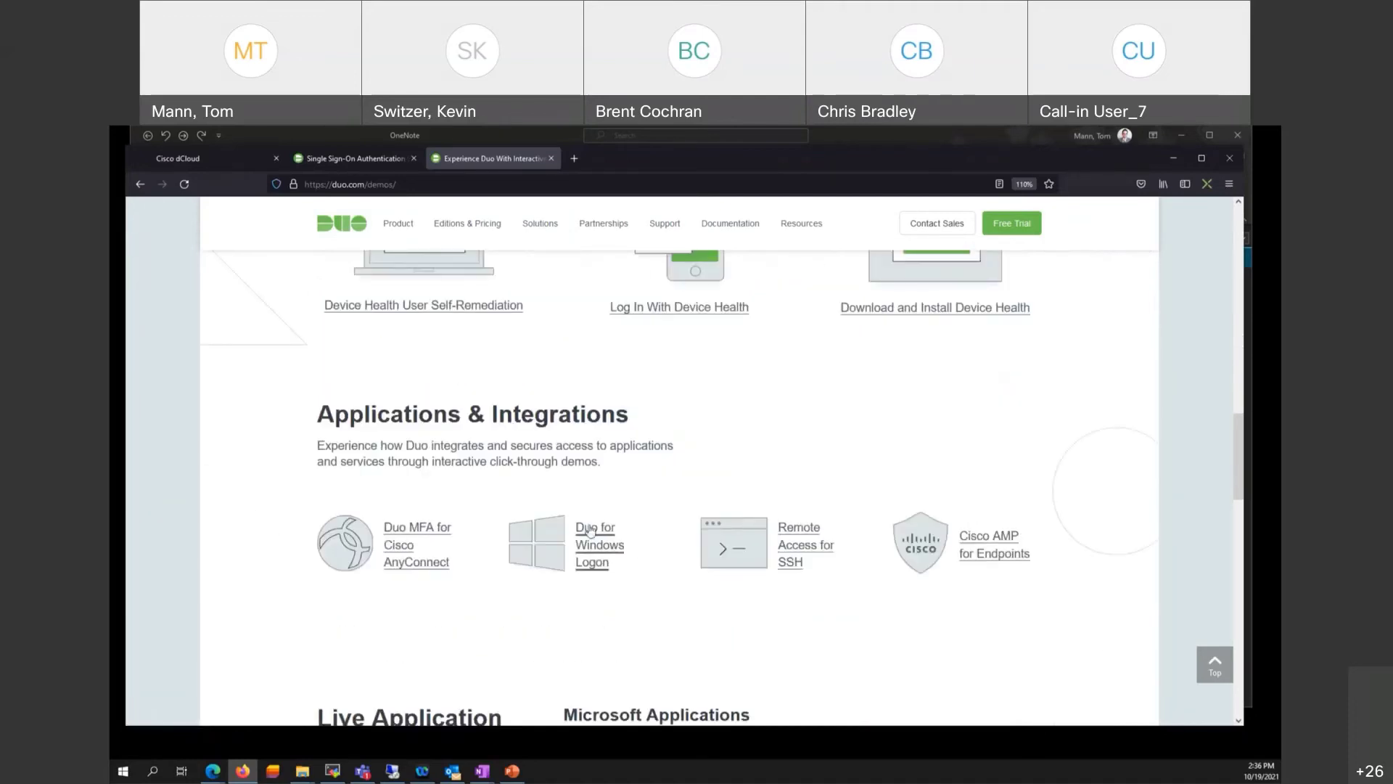
left_click(589, 544)
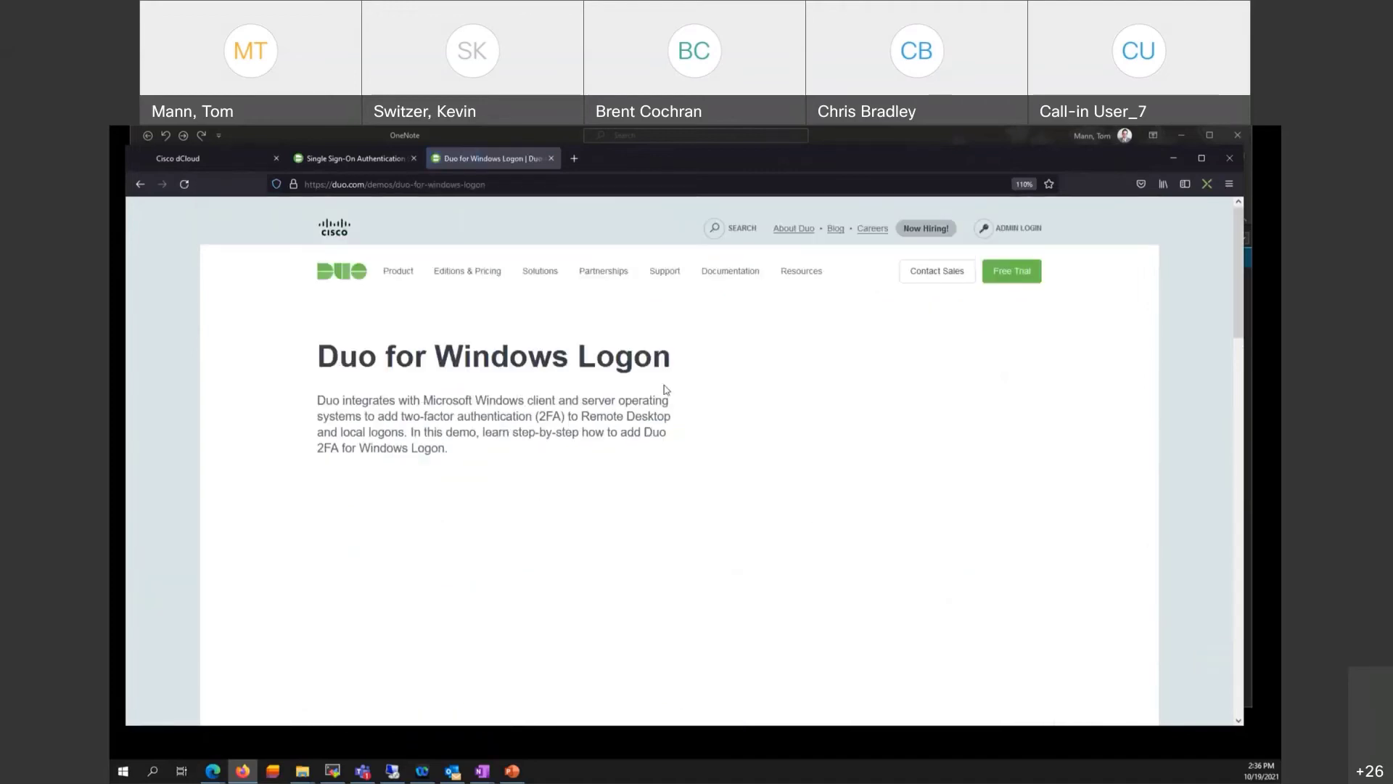
scroll(666, 392, "down", 1)
scroll(667, 389, "down", 2)
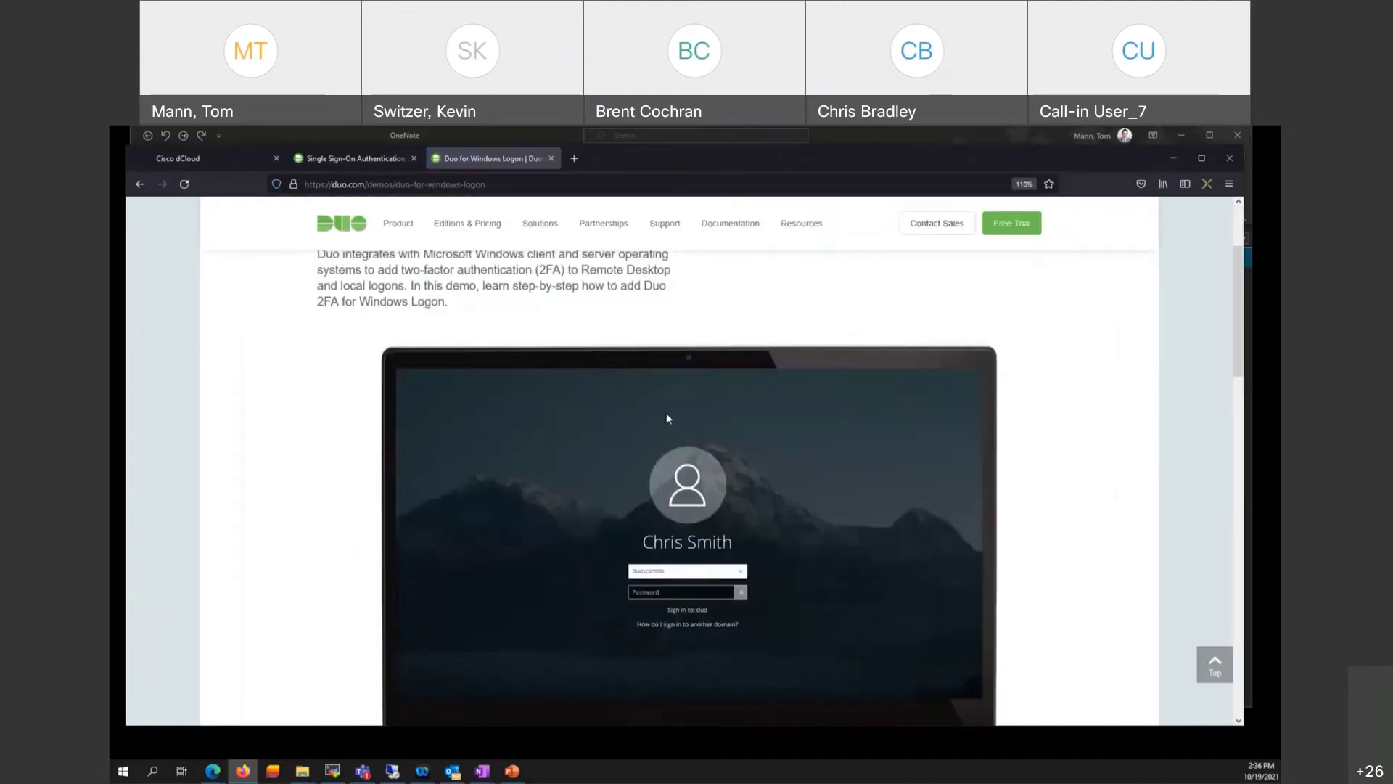
scroll(646, 448, "down", 1)
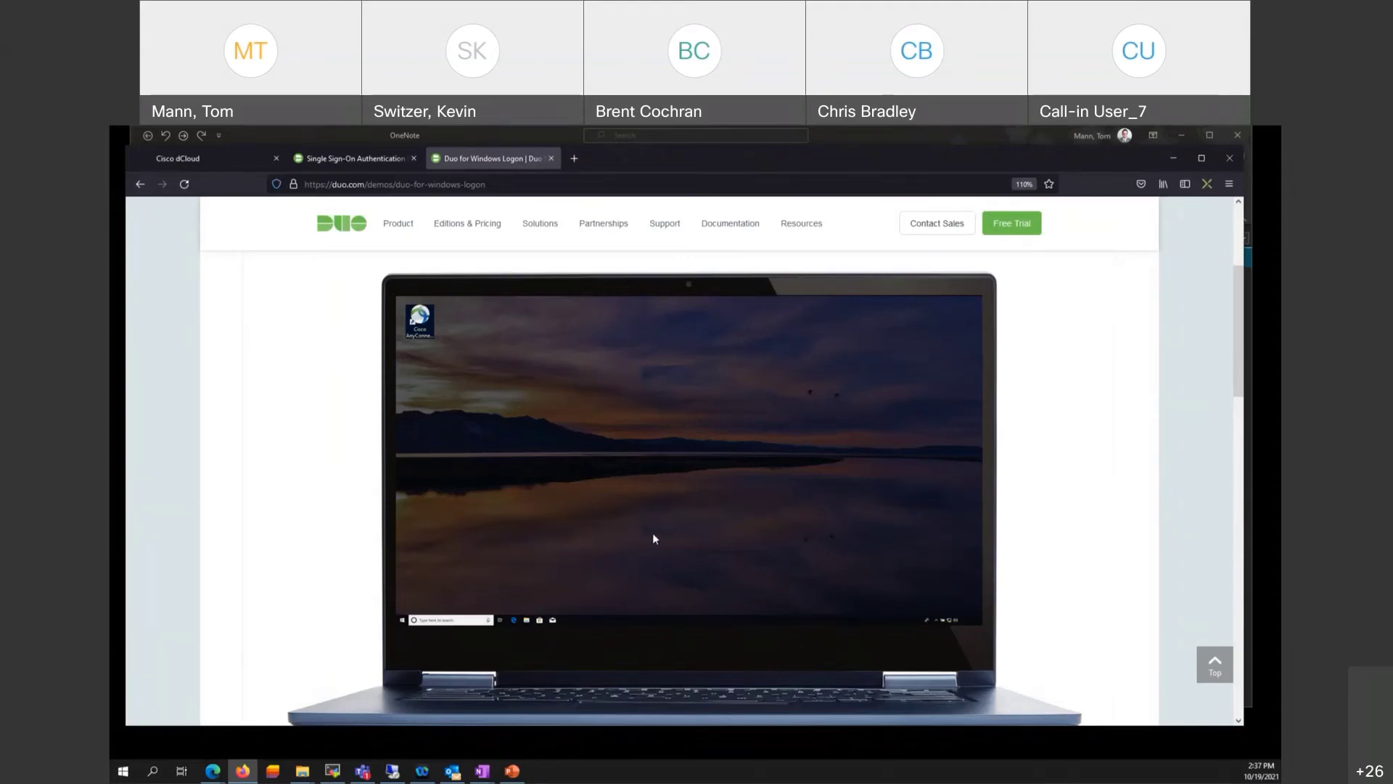
mouse_move(465, 223)
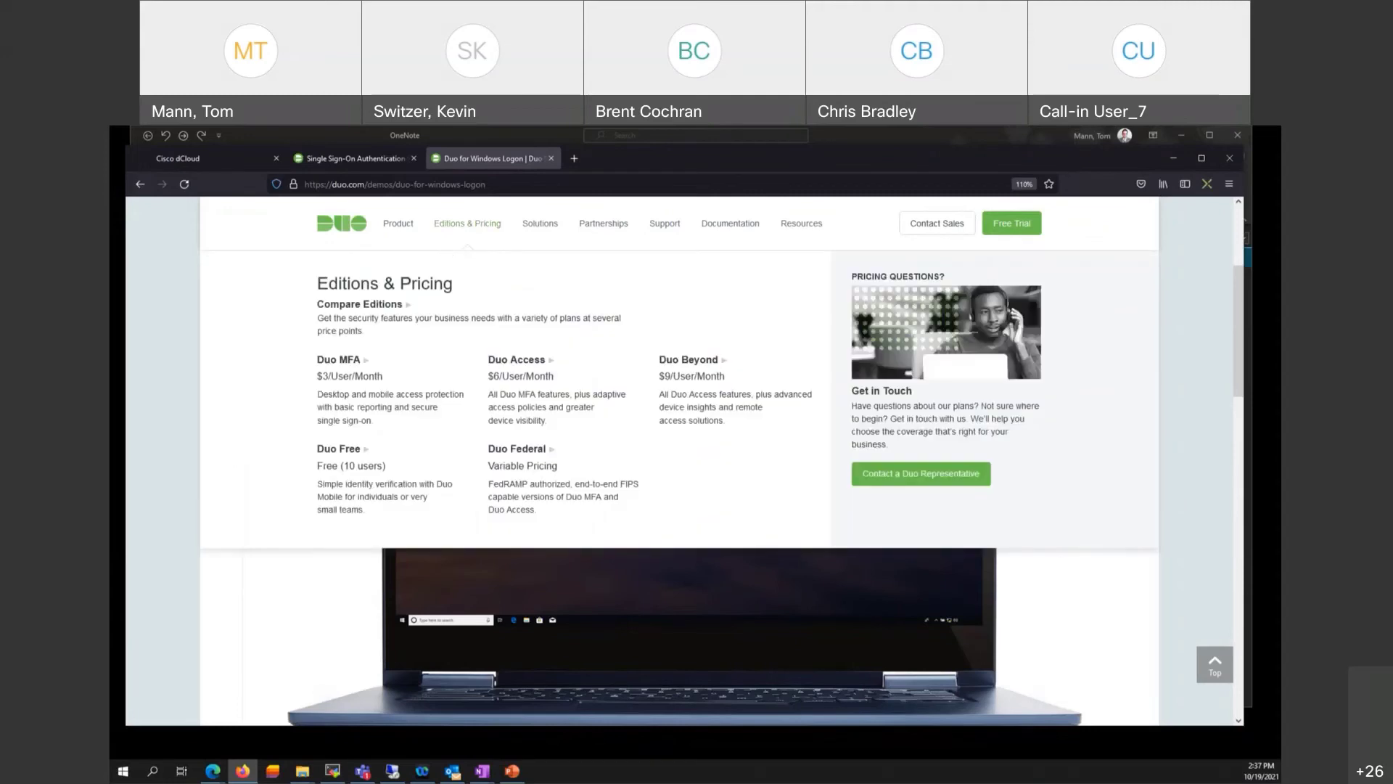
left_click(406, 184)
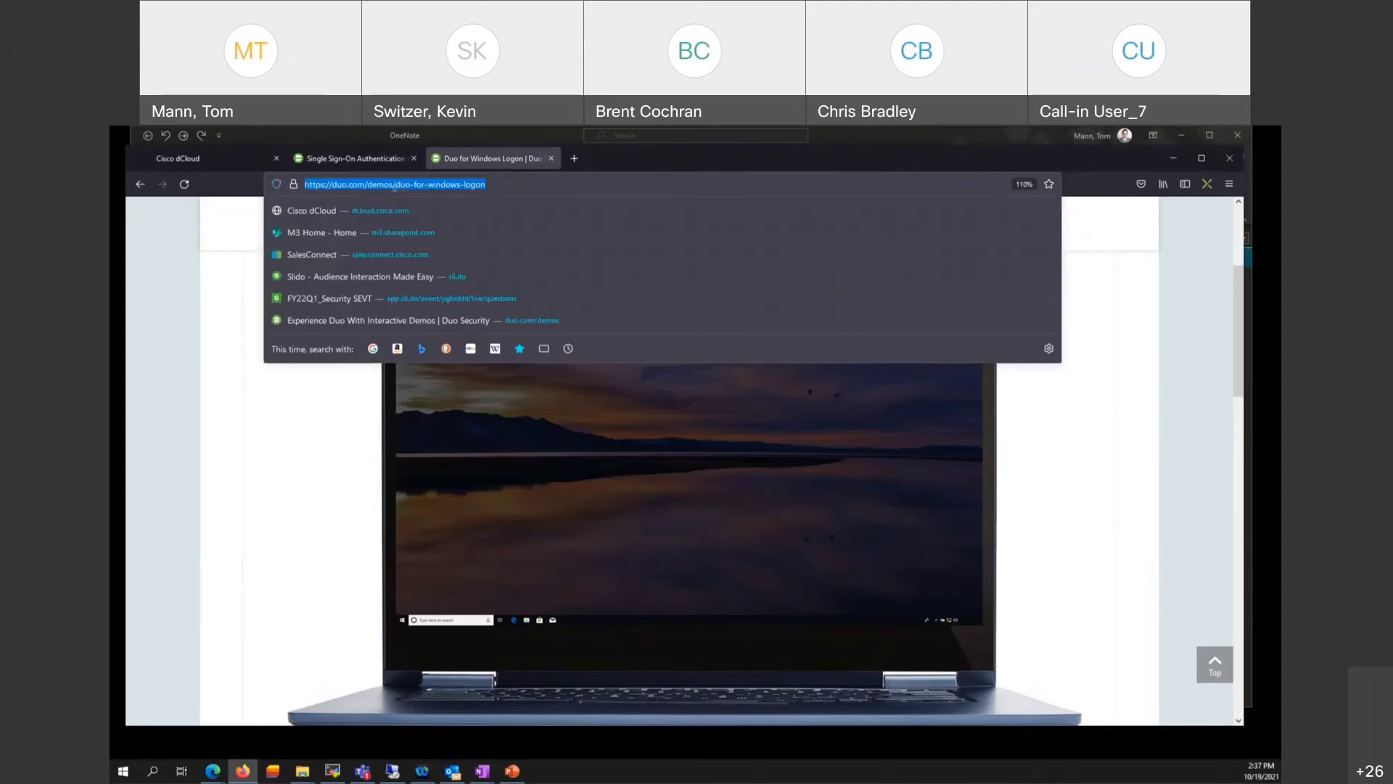
left_click(397, 185)
left_click_drag(397, 185, 511, 183)
key("BackSpace")
key("Return")
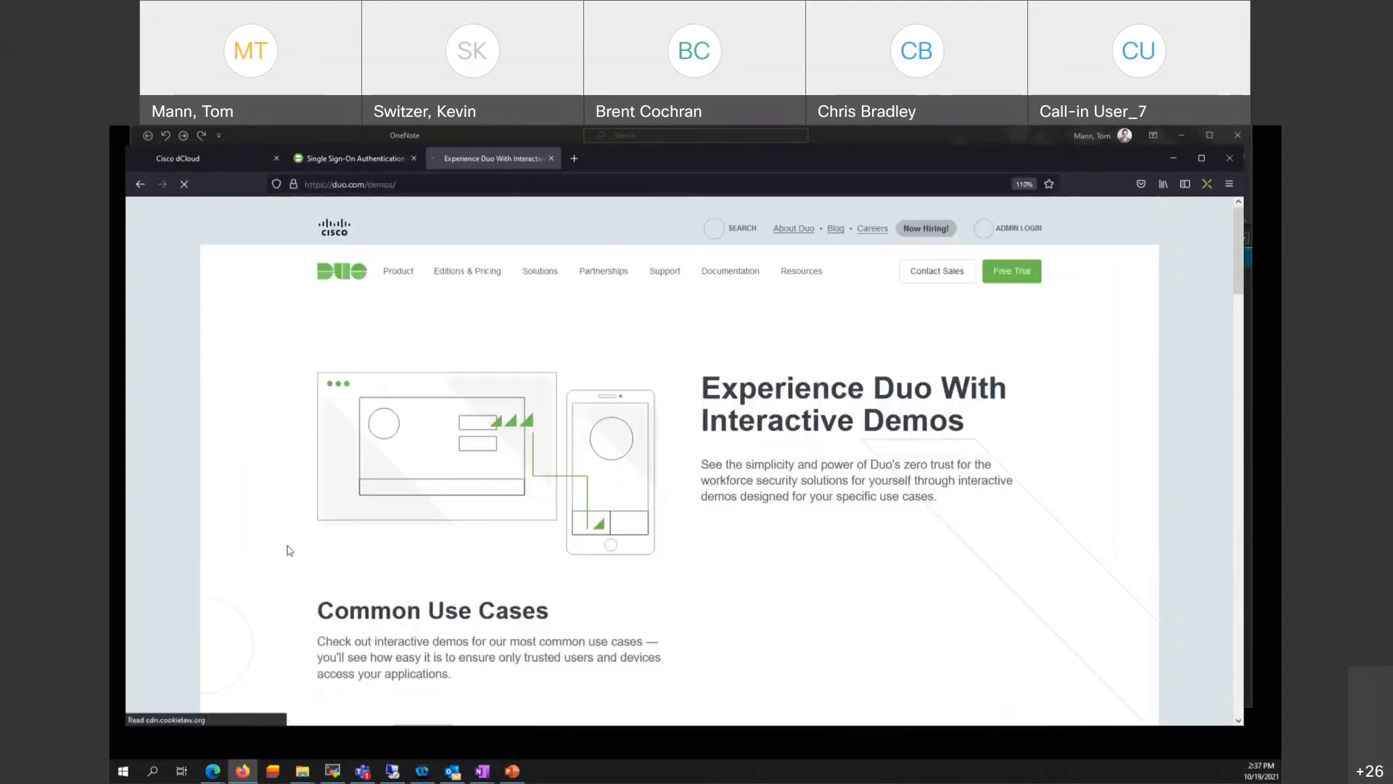